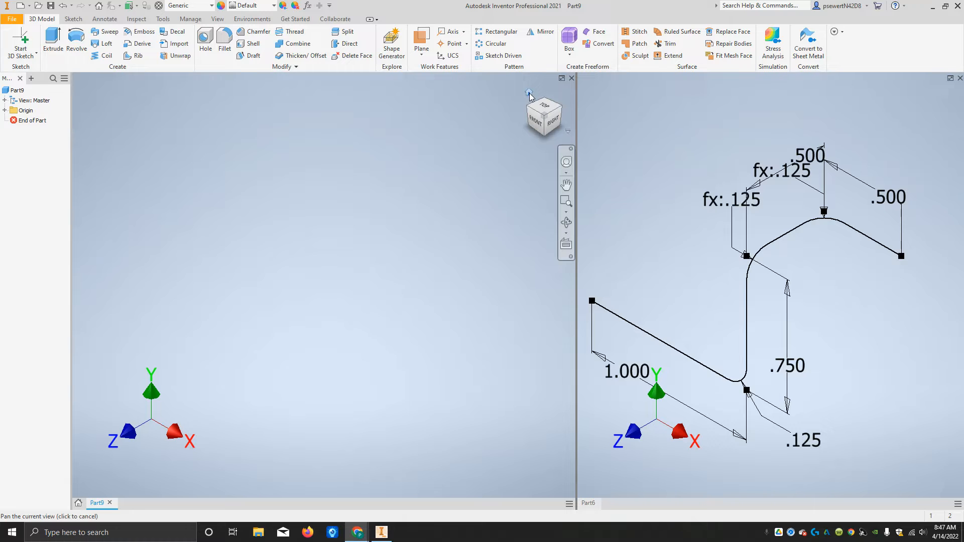
Start a new 3D sketch and prepare the Line command with Precise Input for entering coordinates.
{"action": "left_click", "coordinate": [22, 40]}
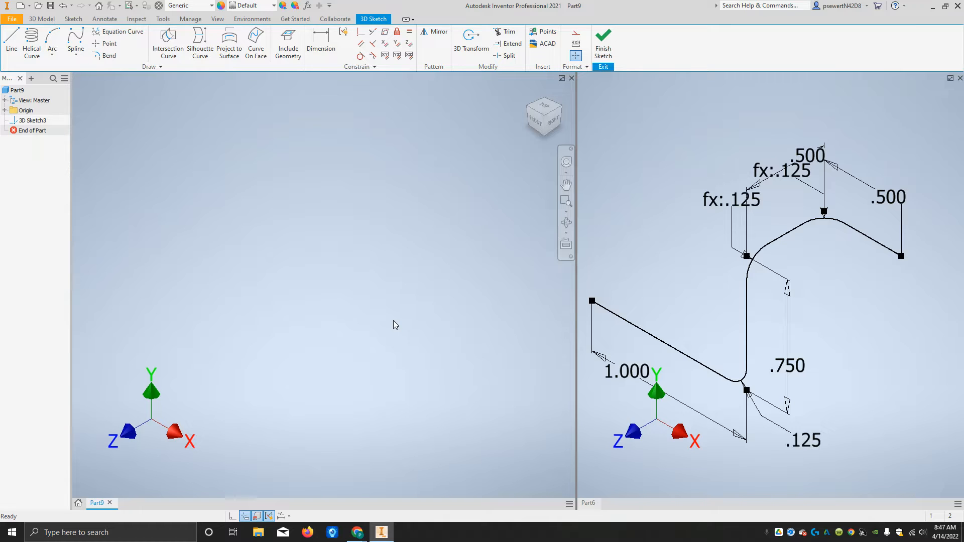
{"action": "left_click", "coordinate": [10, 35]}
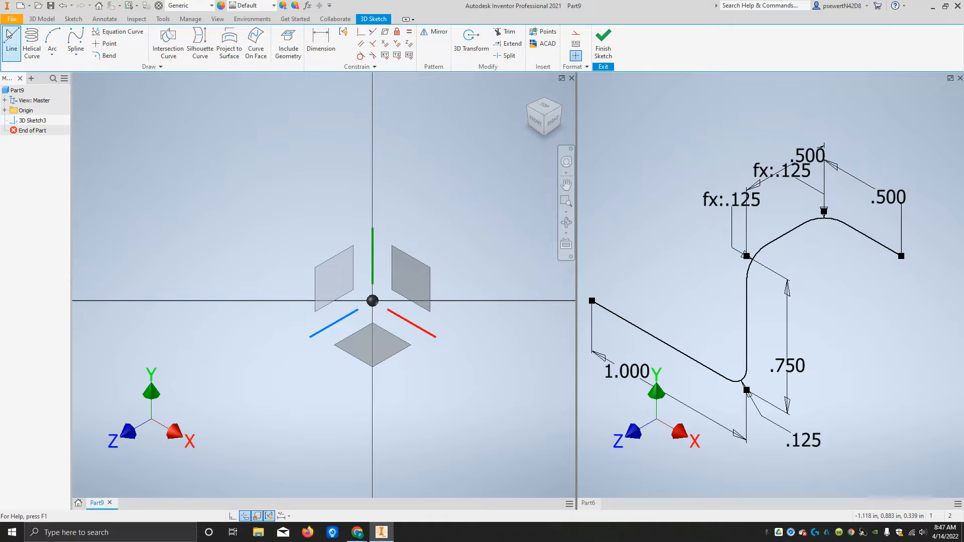
{"action": "left_click", "coordinate": [160, 68]}
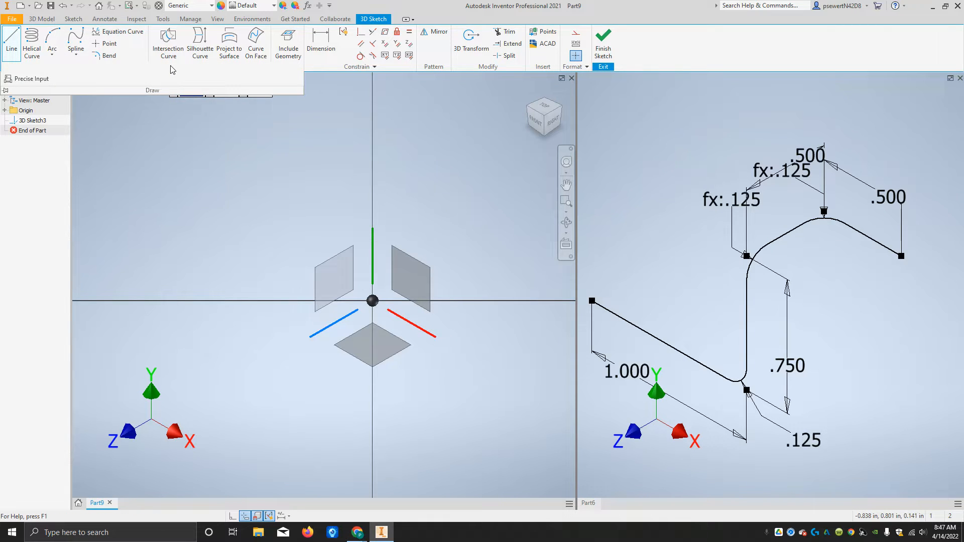
{"action": "left_click", "coordinate": [17, 80]}
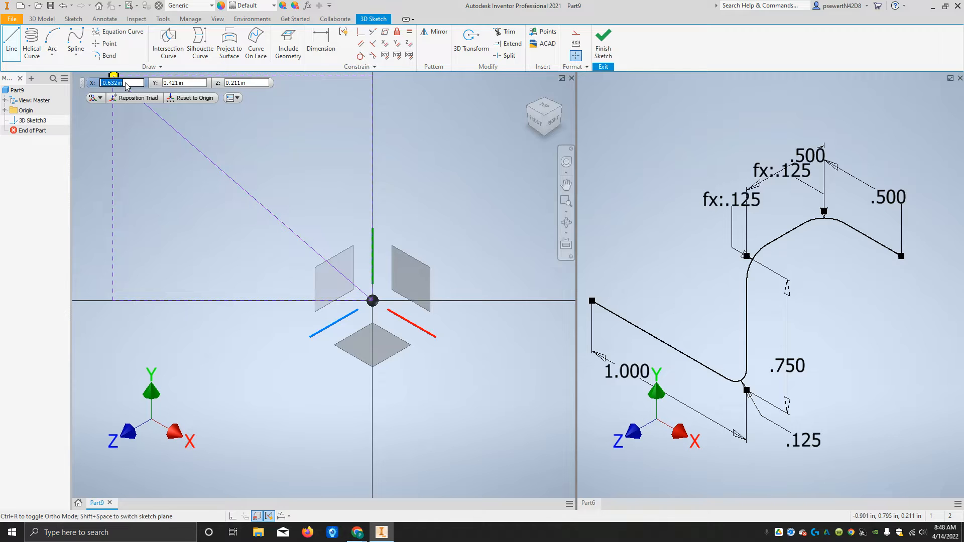
Draw the first line segment 1 in along the X axis, using relative coordinates X 1, Y 0, Z 0.
{"action": "type", "text": "1"}
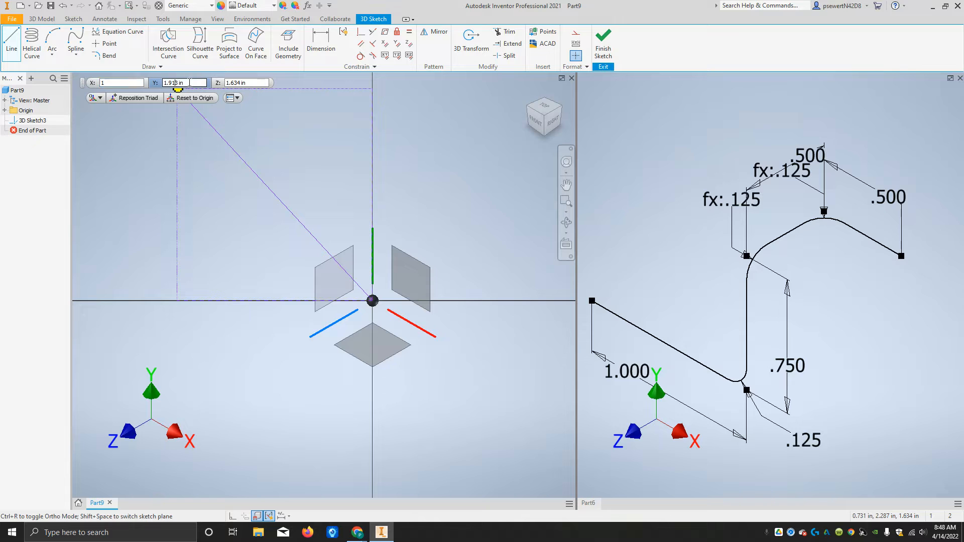
{"action": "left_click_drag", "start_coordinate": [190, 82], "coordinate": [154, 85]}
{"action": "type", "text": "0"}
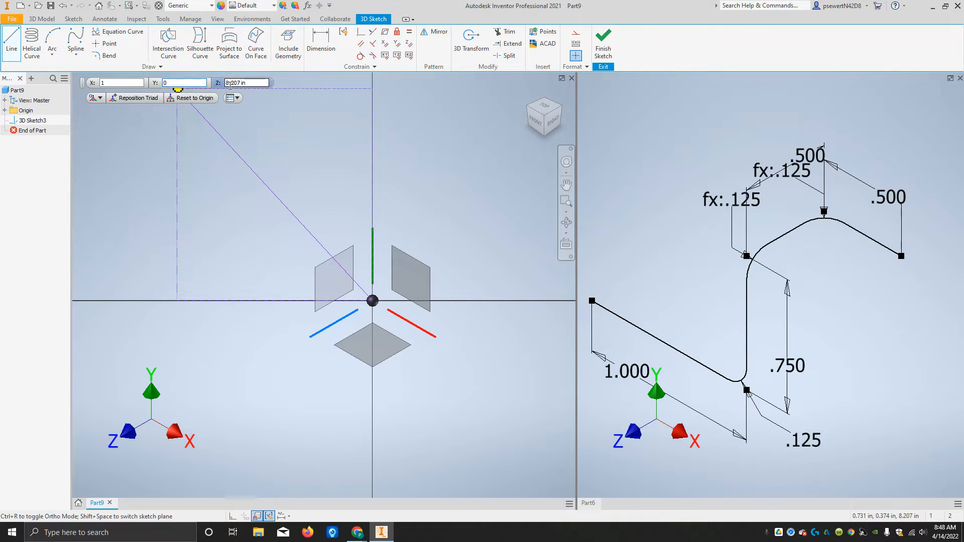
{"action": "left_click", "coordinate": [249, 84]}
{"action": "left_click_drag", "start_coordinate": [248, 86], "coordinate": [220, 86]}
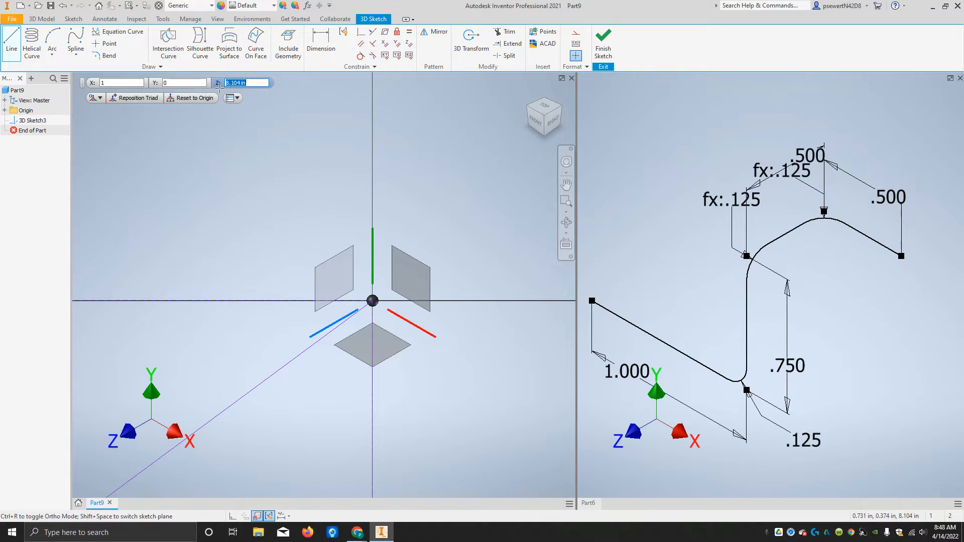
{"action": "type", "text": "0"}
{"action": "key", "text": "Return"}
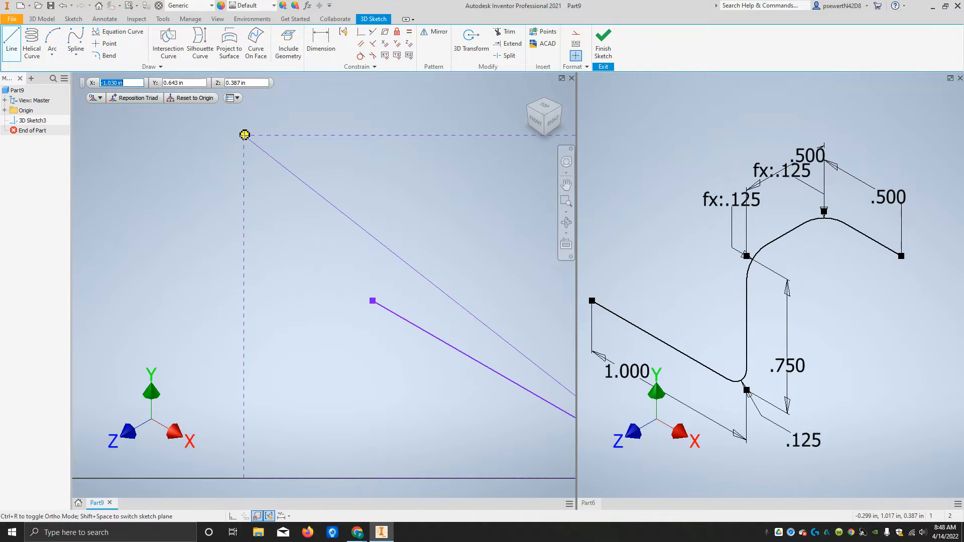
Continue the path with a vertical segment using relative coordinates X 0, Y .75, Z 0.
{"action": "middle_click_drag", "start_coordinate": [439, 289], "coordinate": [166, 120]}
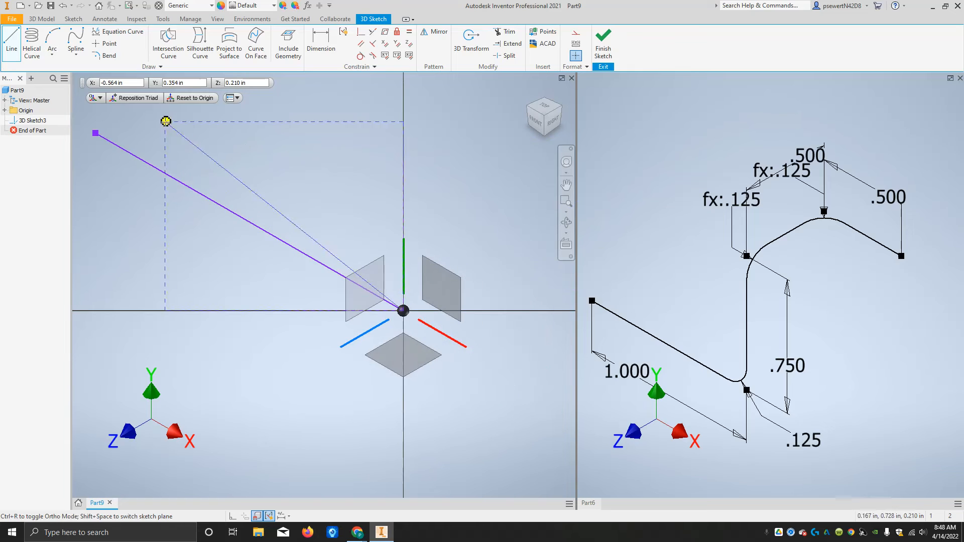
{"action": "scroll", "coordinate": [314, 153], "scroll_direction": "up", "scroll_amount": 3}
{"action": "mouse_move", "coordinate": [315, 132]}
{"action": "middle_mouse_down"}
{"action": "mouse_move", "coordinate": [333, 191]}
{"action": "mouse_move", "coordinate": [359, 223]}
{"action": "middle_mouse_up"}
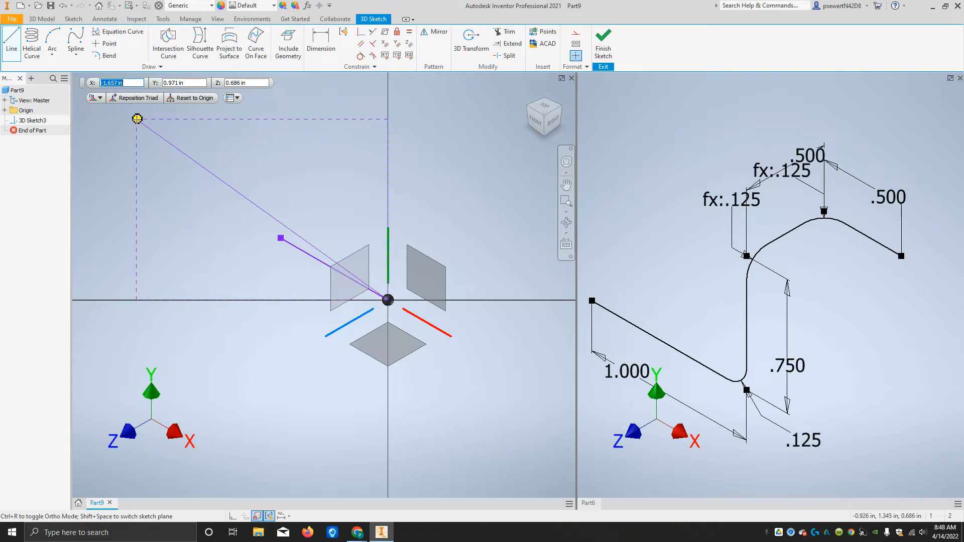
{"action": "type", "text": "0"}
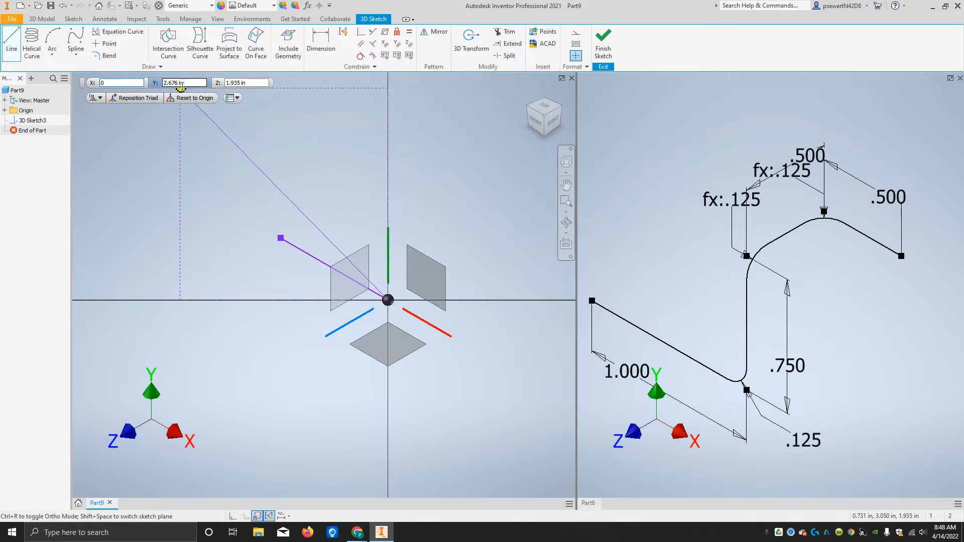
{"action": "key", "text": "Tab"}
{"action": "type", "text": ".75"}
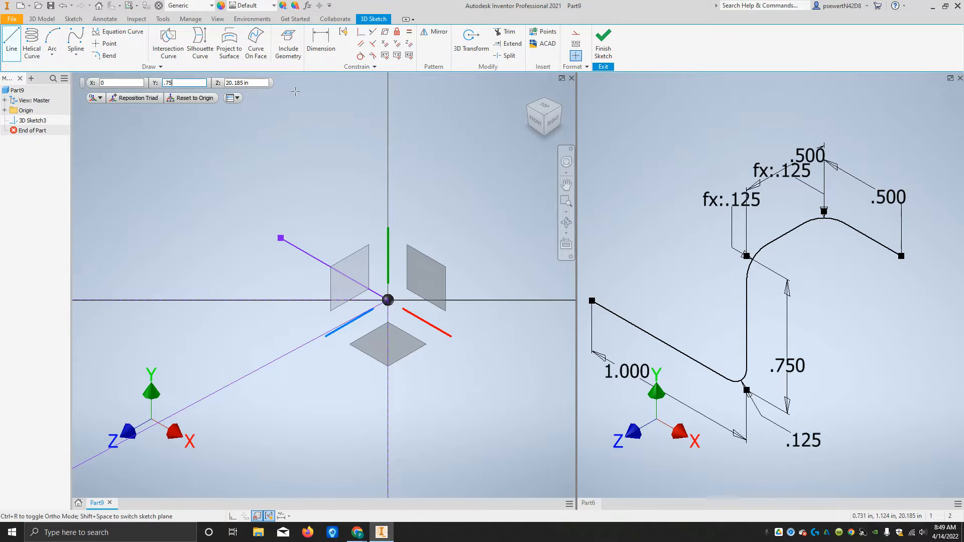
{"action": "left_click", "coordinate": [259, 82]}
{"action": "left_click_drag", "start_coordinate": [259, 82], "coordinate": [225, 82]}
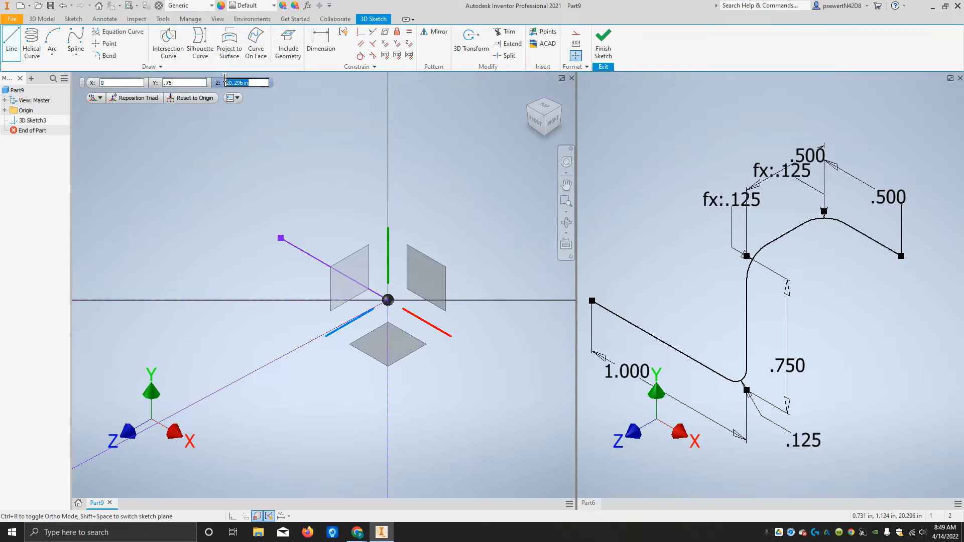
{"action": "key", "text": "BackSpace"}
{"action": "type", "text": "0"}
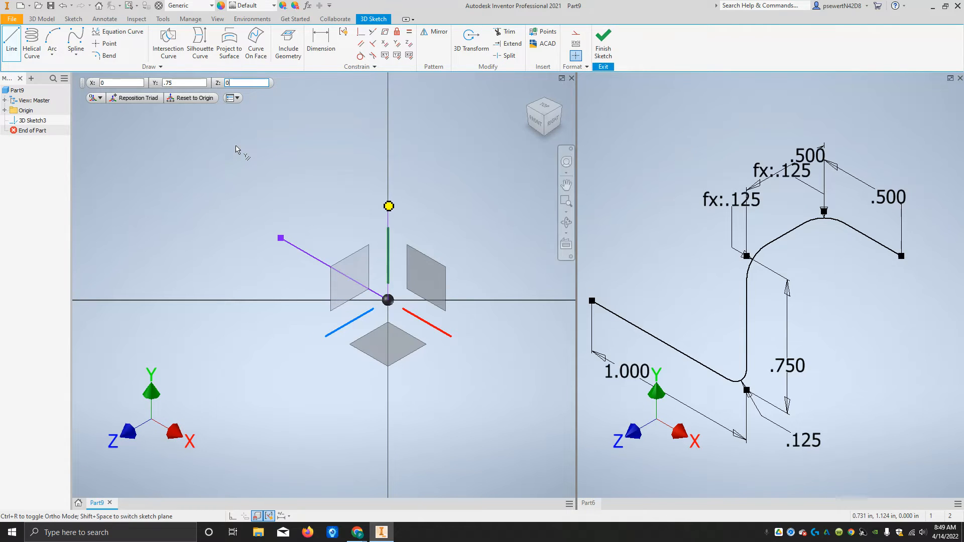
{"action": "key", "text": "Return"}
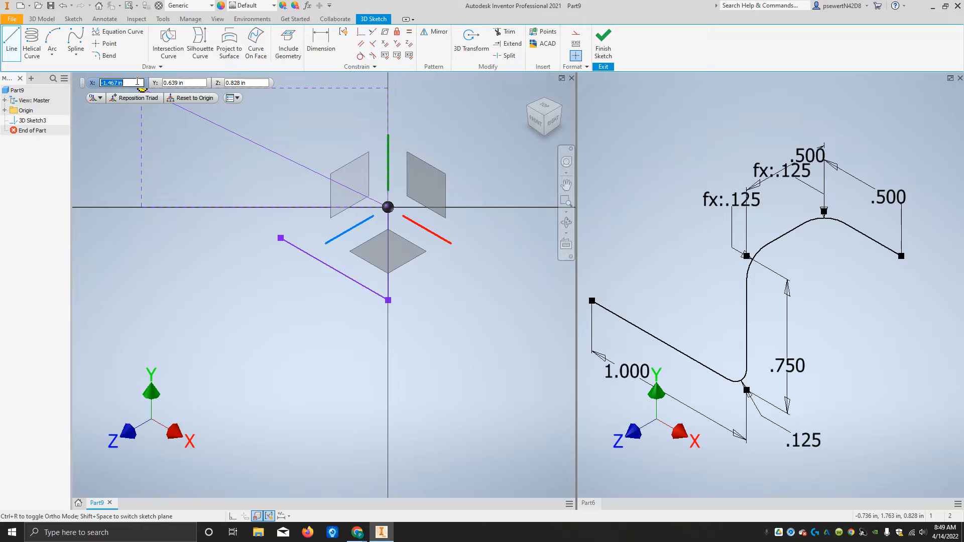
Try to continue the path from the vertical line's upper end with relative coordinates X 0, Y 0, Z .5.
{"action": "type", "text": "0"}
{"action": "key", "text": "Tab"}
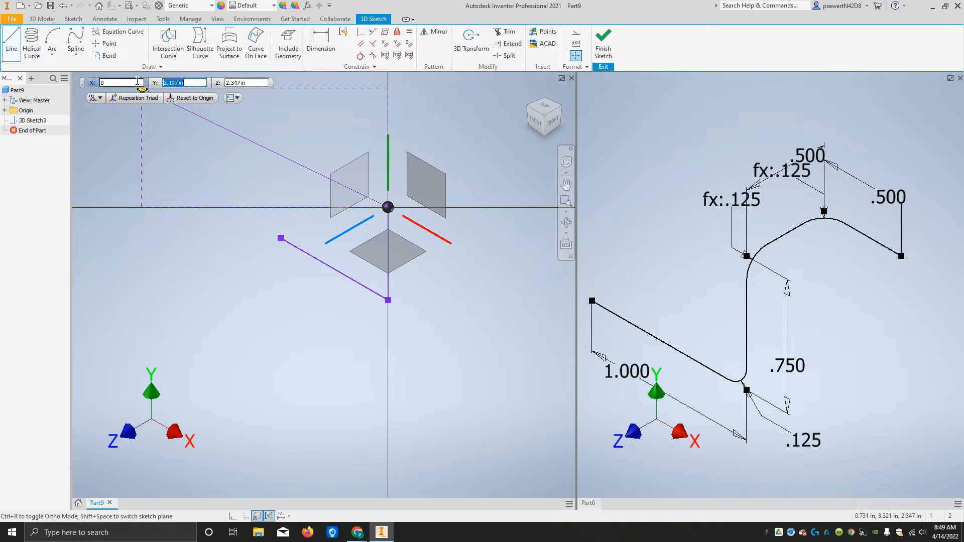
{"action": "type", "text": "0"}
{"action": "key", "text": "Tab"}
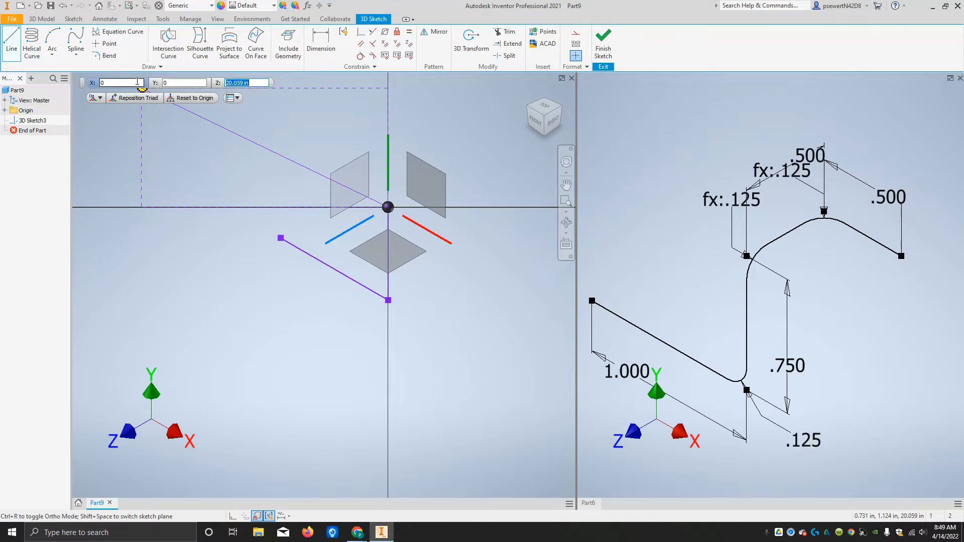
{"action": "type", "text": ".5"}
{"action": "key", "text": "Return"}
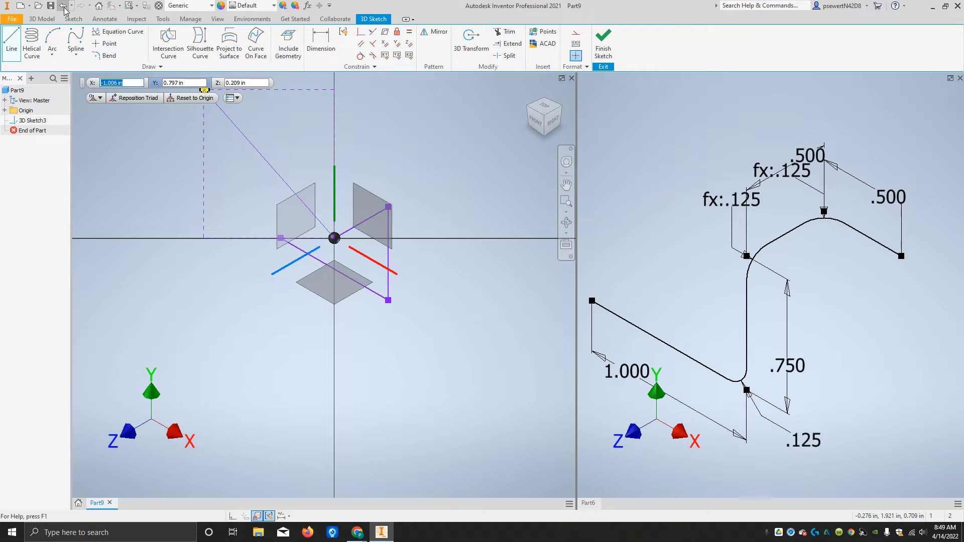
{"action": "key", "text": "Escape"}
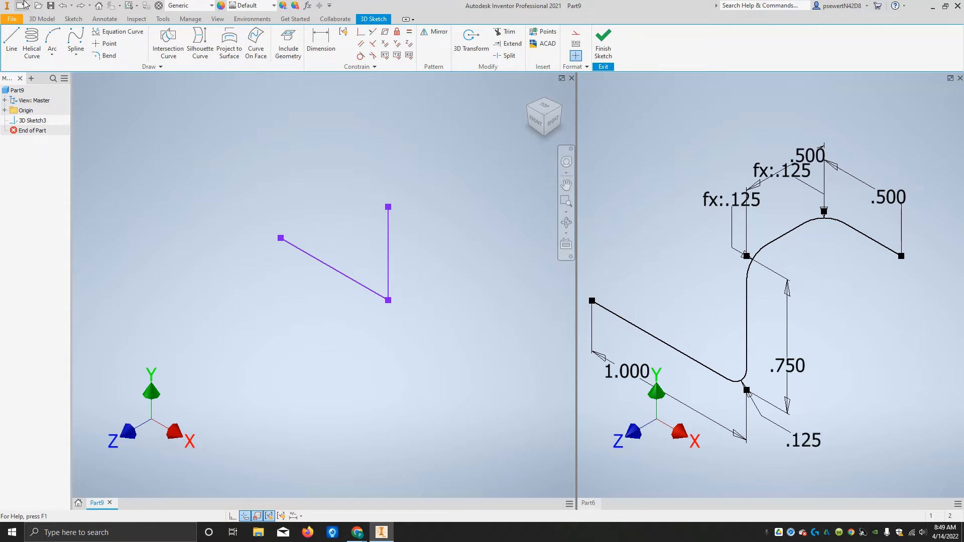
Draw a line from the vertical segment's upper endpoint using relative coordinates X 0, Y 0, Z -.5.
{"action": "left_click", "coordinate": [11, 40]}
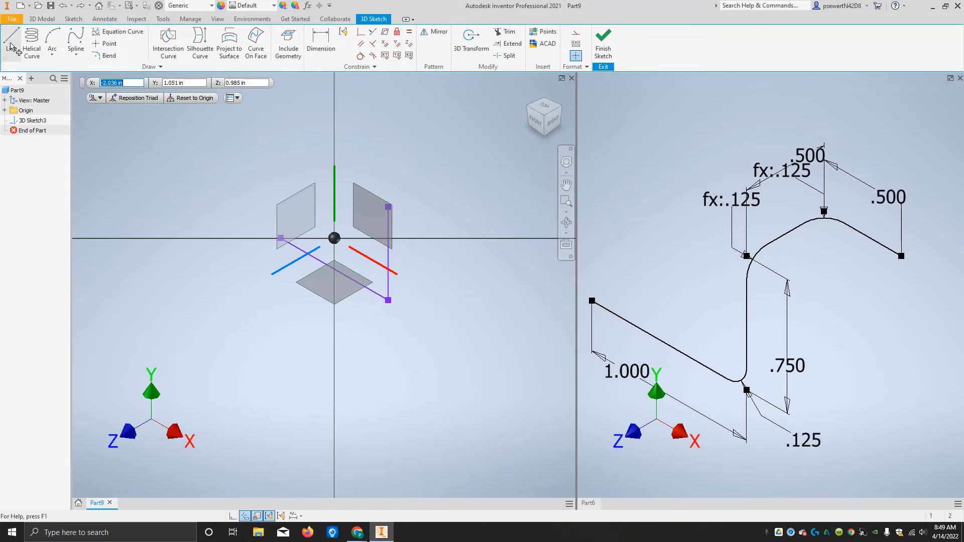
{"action": "left_click", "coordinate": [388, 207]}
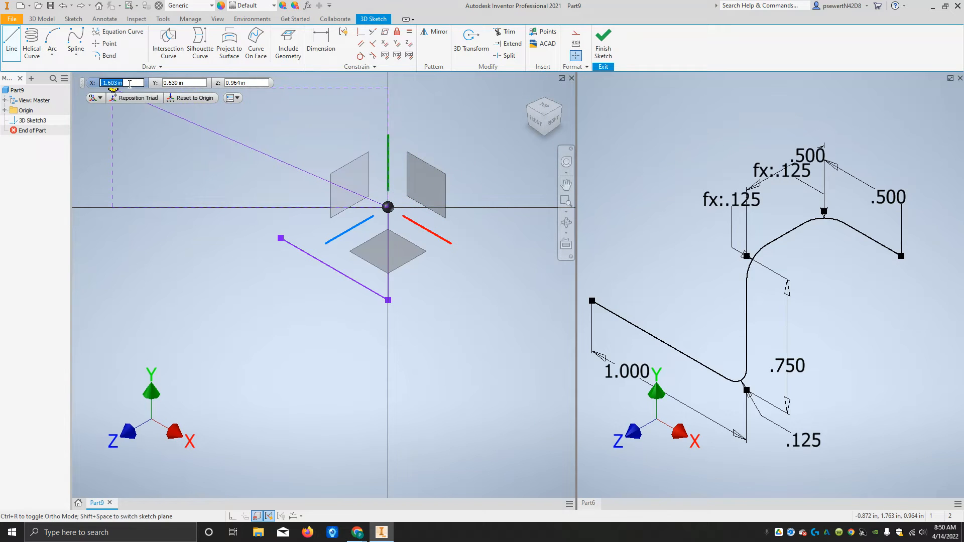
{"action": "type", "text": "0"}
{"action": "key", "text": "Tab"}
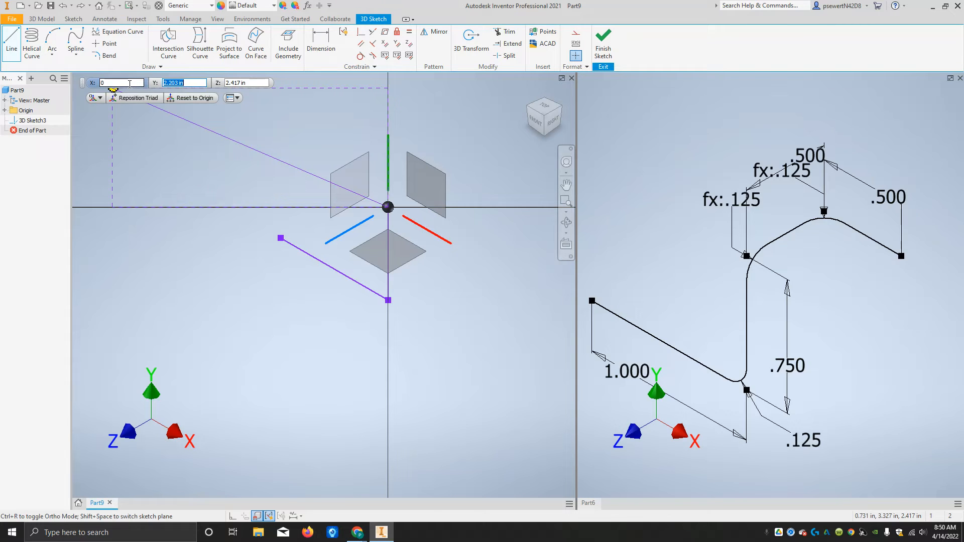
{"action": "type", "text": "0"}
{"action": "key", "text": "Tab"}
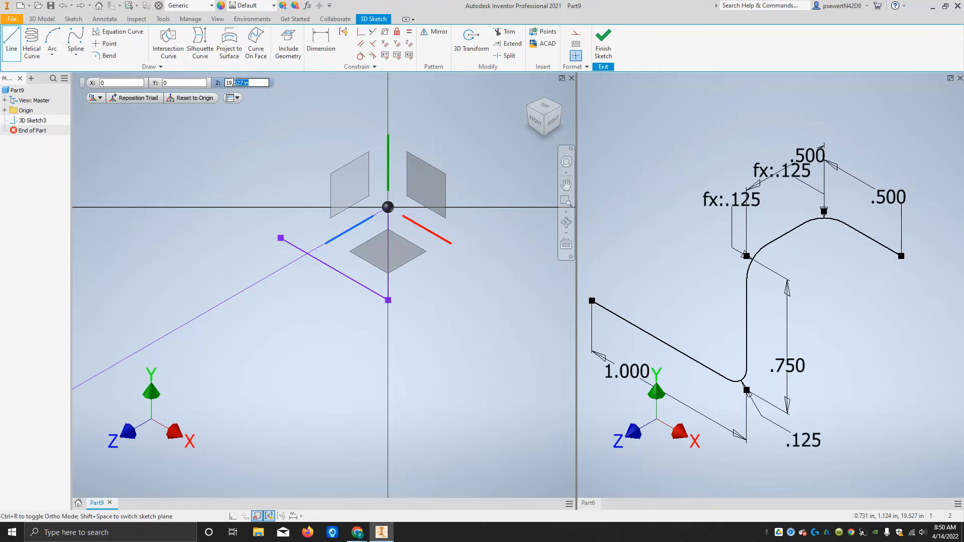
{"action": "left_click_drag", "start_coordinate": [234, 81], "coordinate": [217, 89]}
{"action": "type", "text": "-.5"}
{"action": "key", "text": "Return"}
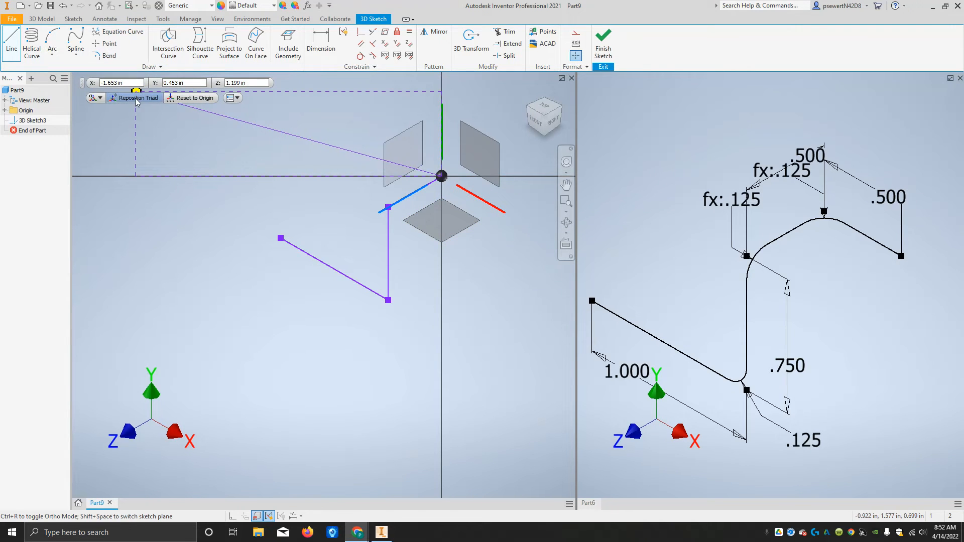
Add the final line segment at relative coordinates X .5, Y 0, Z 0 and finish the line chain.
{"action": "left_click_drag", "start_coordinate": [132, 84], "coordinate": [100, 83]}
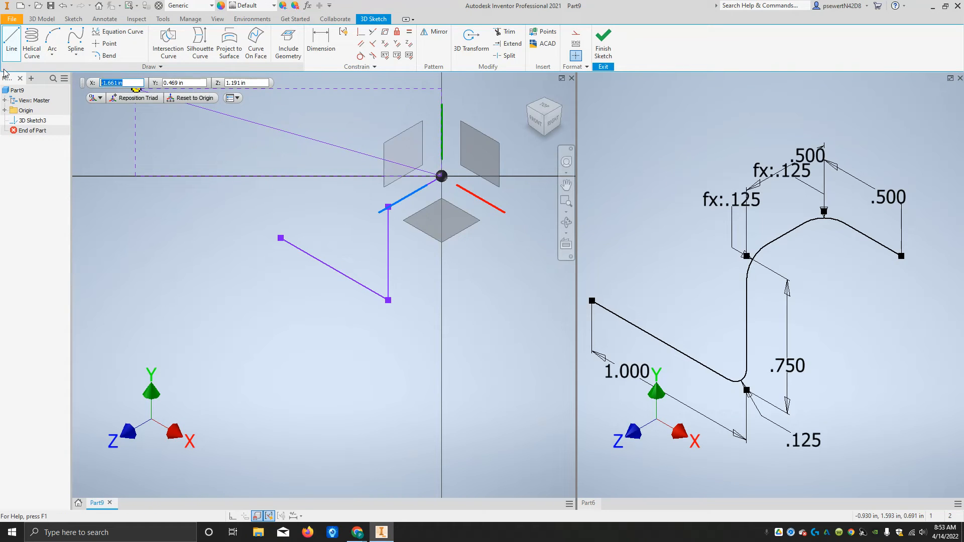
{"action": "type", "text": ".5"}
{"action": "key", "text": "Tab"}
{"action": "type", "text": "0"}
{"action": "key", "text": "Tab"}
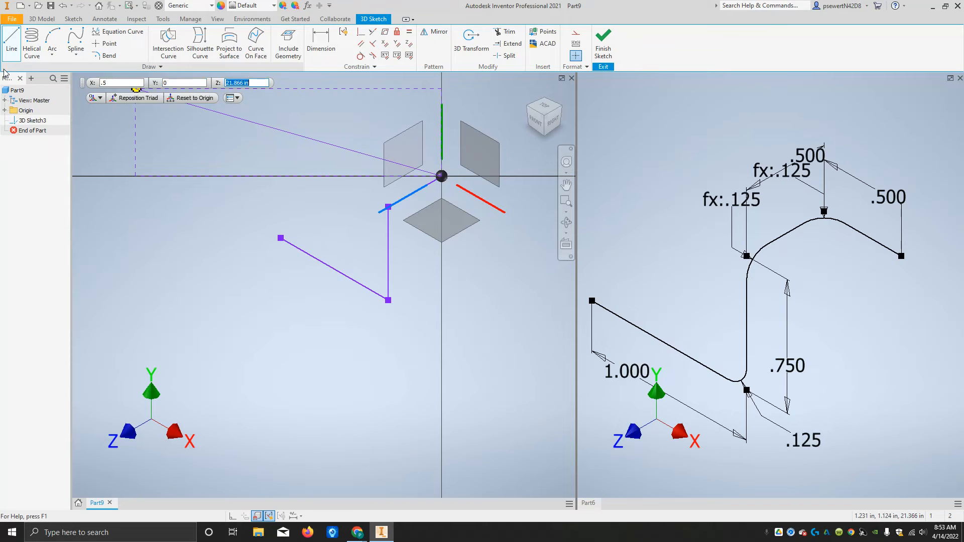
{"action": "type", "text": "0"}
{"action": "key", "text": "Return"}
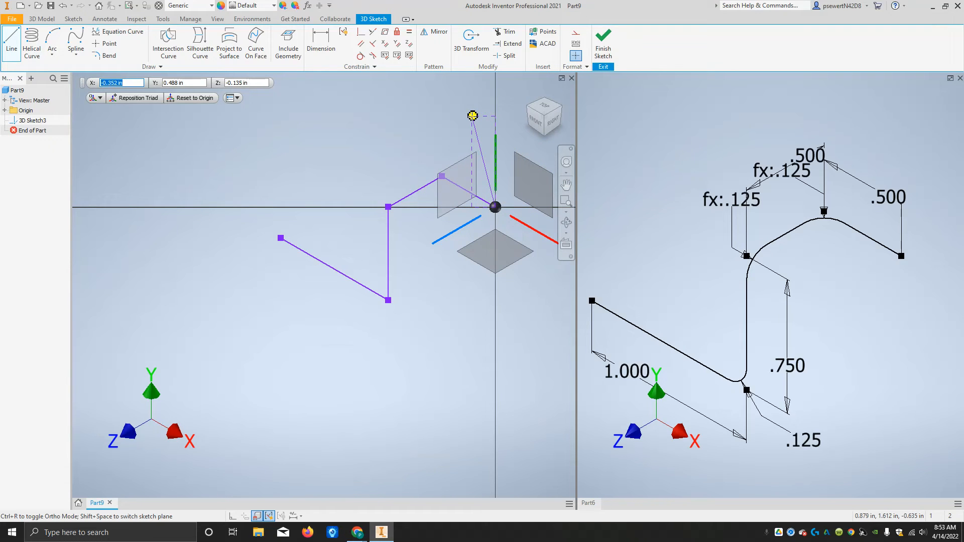
{"action": "key", "text": "Escape"}
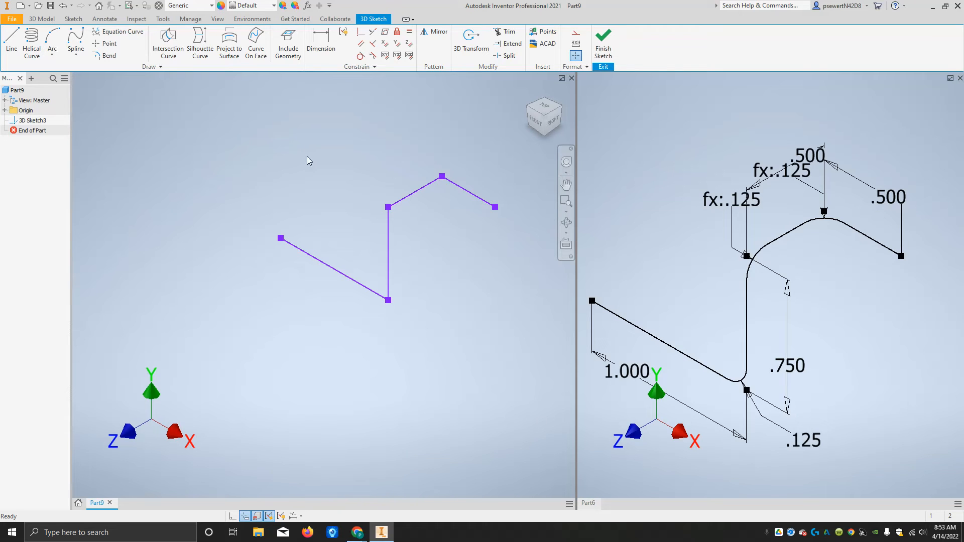
{"action": "left_click", "coordinate": [106, 55]}
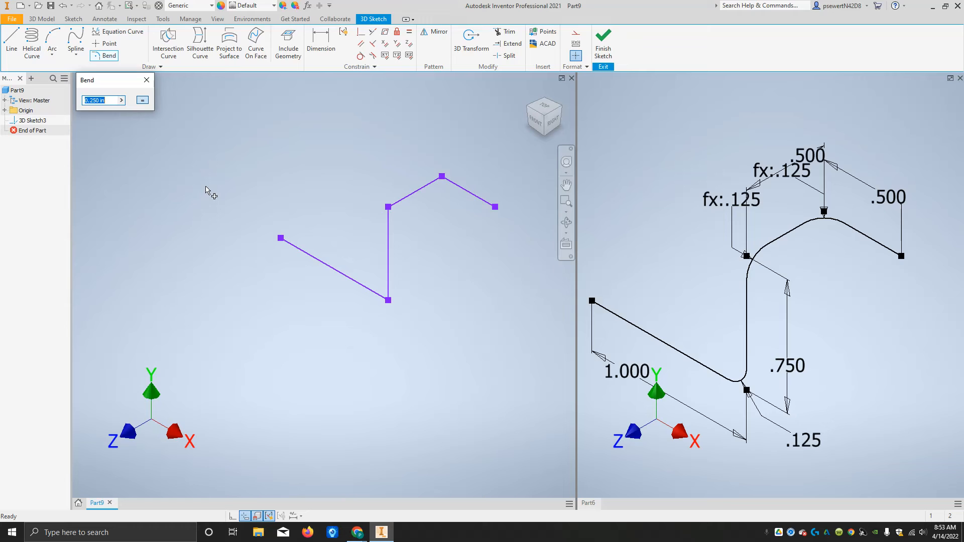
{"action": "type", "text": ".125"}
{"action": "key", "text": "Return"}
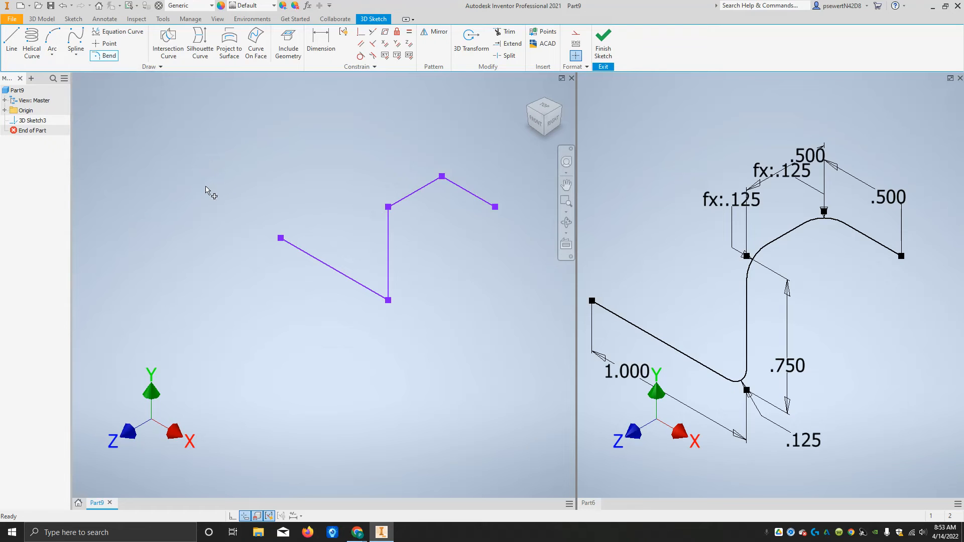
{"action": "left_click", "coordinate": [372, 292]}
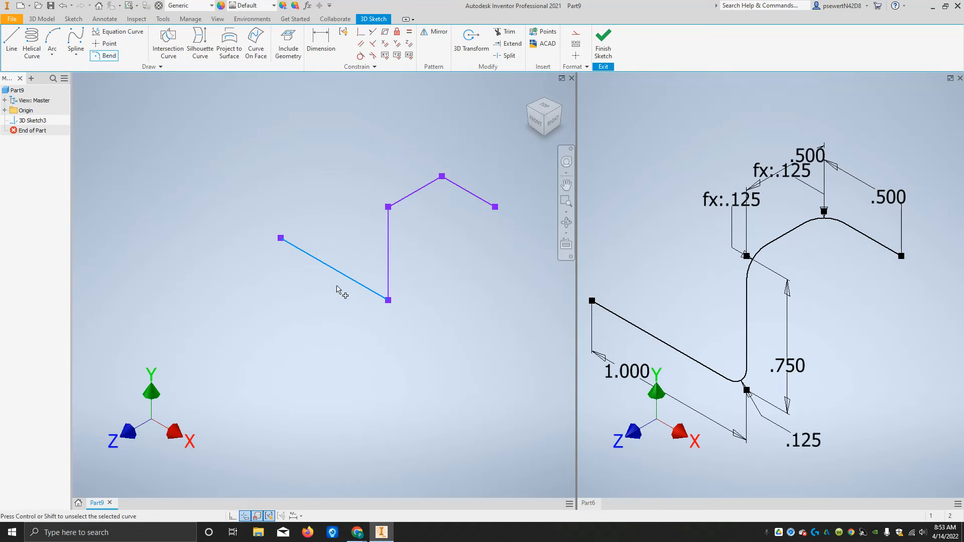
{"action": "key", "text": "Escape"}
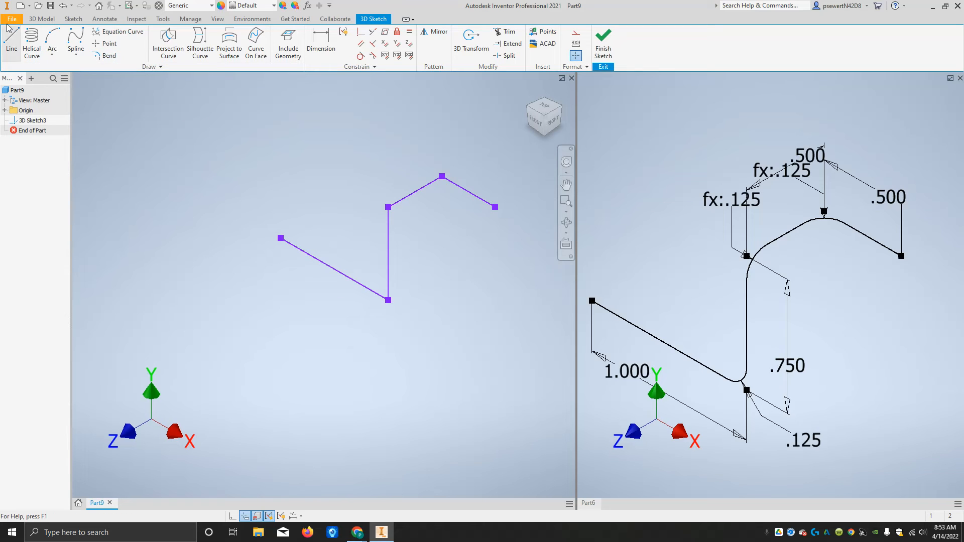
Add a 0.250 in bend at the lower corner between the first segment and the vertical line.
{"action": "left_click", "coordinate": [121, 56]}
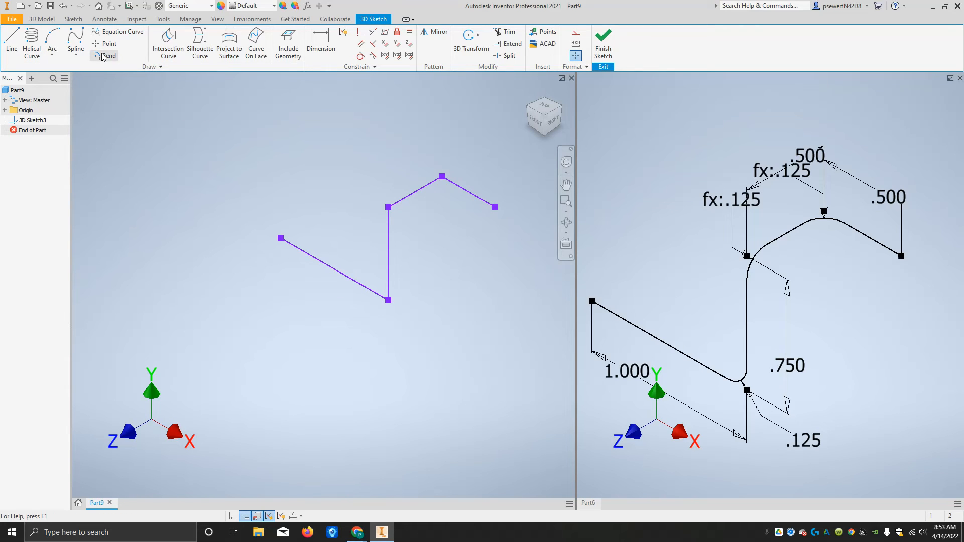
{"action": "left_click", "coordinate": [381, 285]}
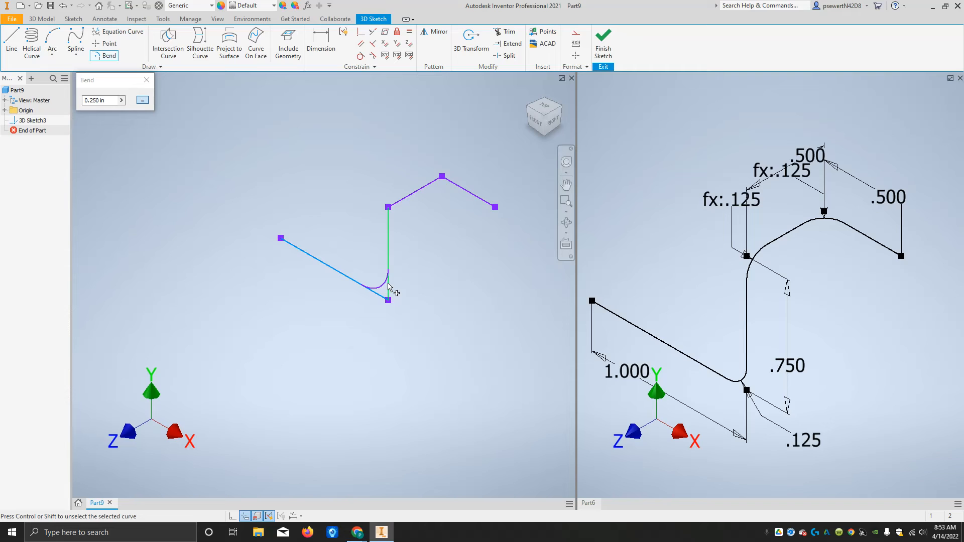
{"action": "left_click", "coordinate": [388, 285]}
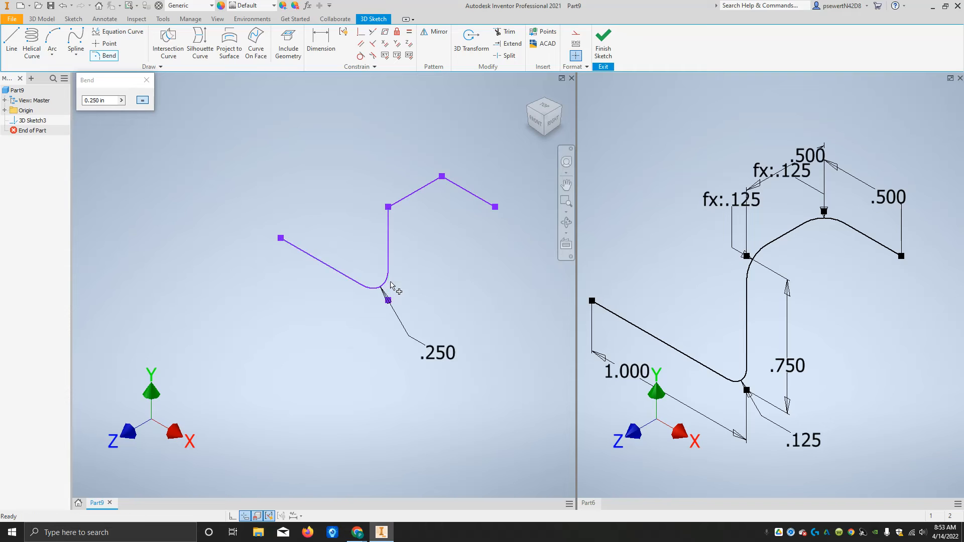
Add 0.250 in bends at the two remaining upper corners of the path and end the Bend command.
{"action": "left_click", "coordinate": [387, 252]}
{"action": "left_click", "coordinate": [405, 202]}
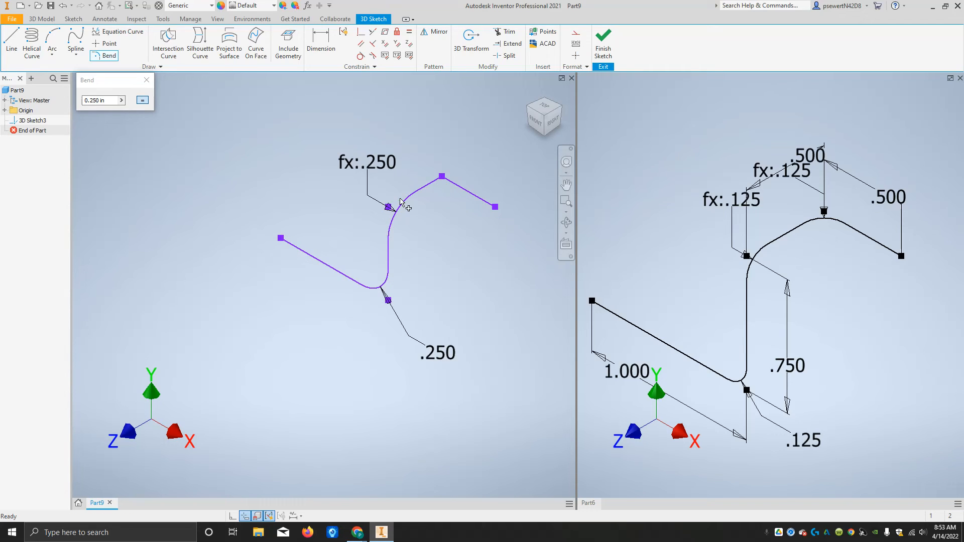
{"action": "left_click", "coordinate": [431, 183]}
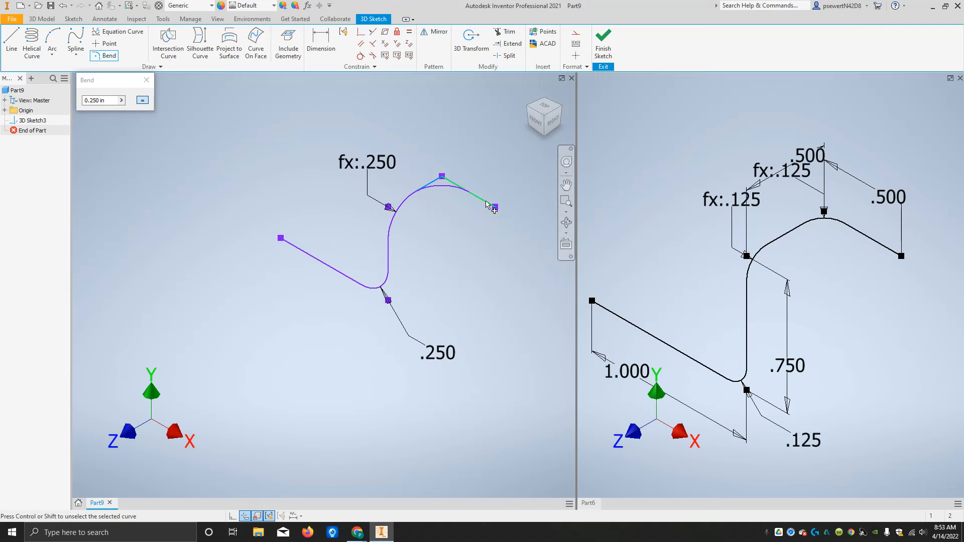
{"action": "left_click", "coordinate": [488, 204]}
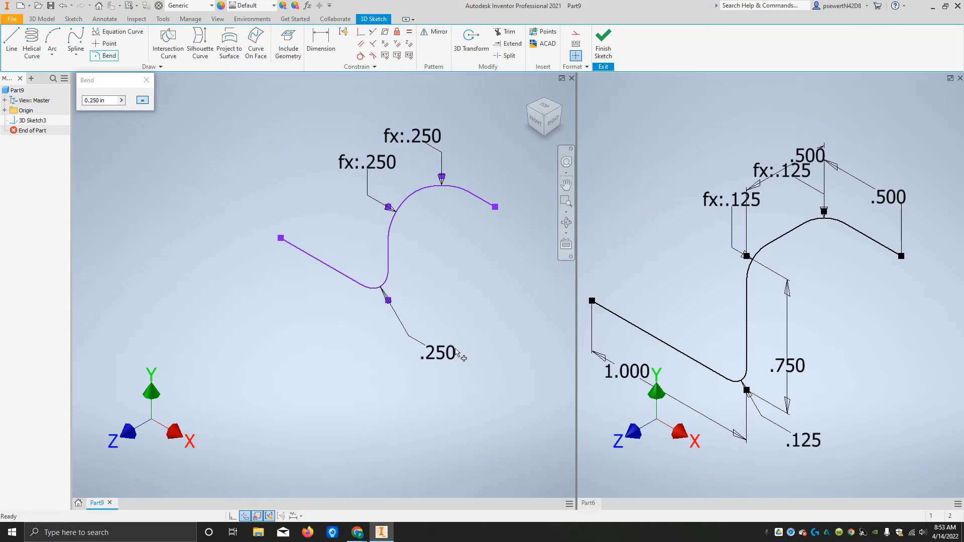
{"action": "key", "text": "Escape"}
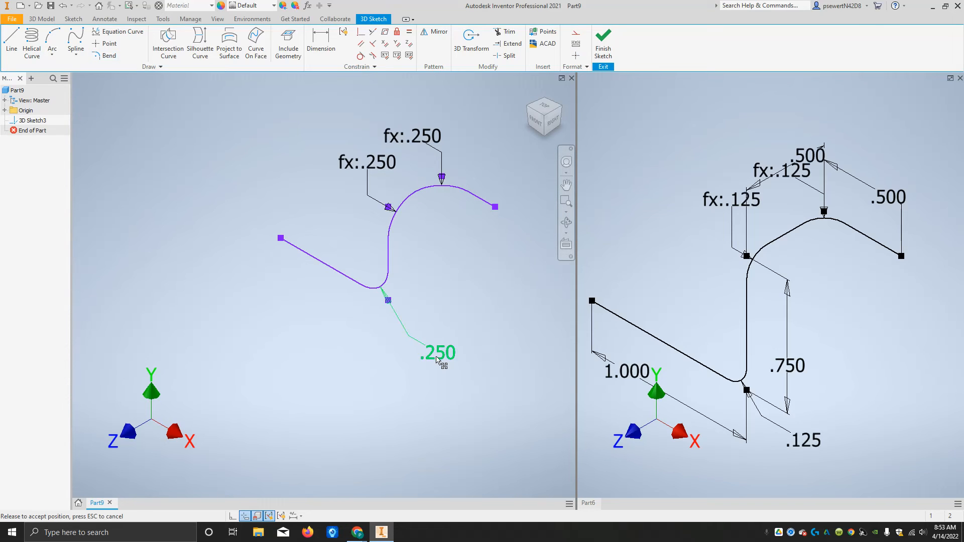
Try to set the lower corner's bend radius dimension to 125.
{"action": "double_click", "coordinate": [437, 359]}
{"action": "type", "text": "125"}
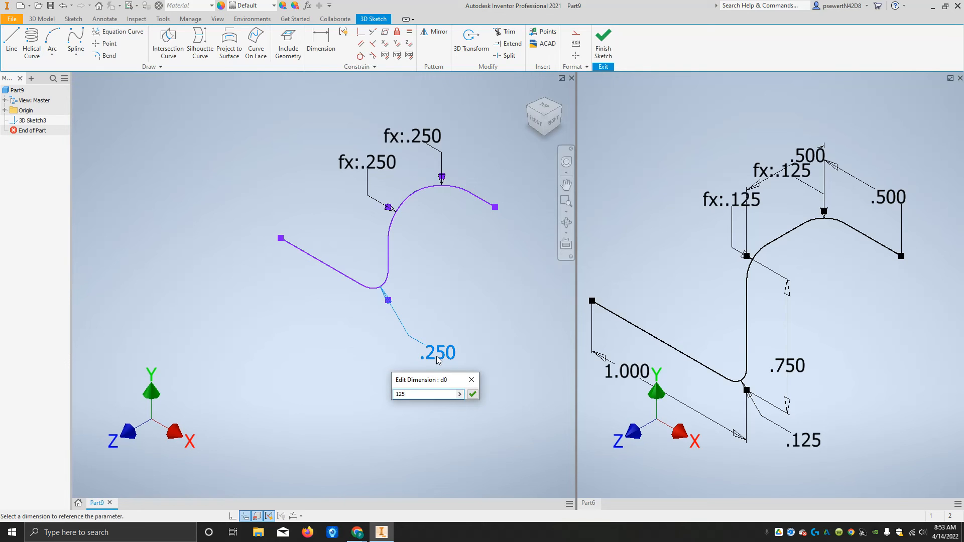
{"action": "key", "text": "Return"}
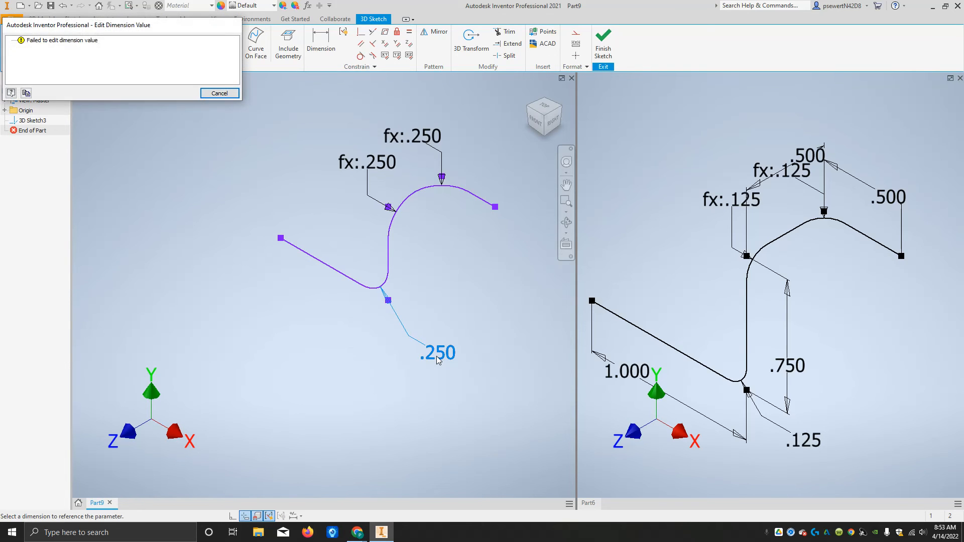
{"action": "left_click", "coordinate": [219, 93]}
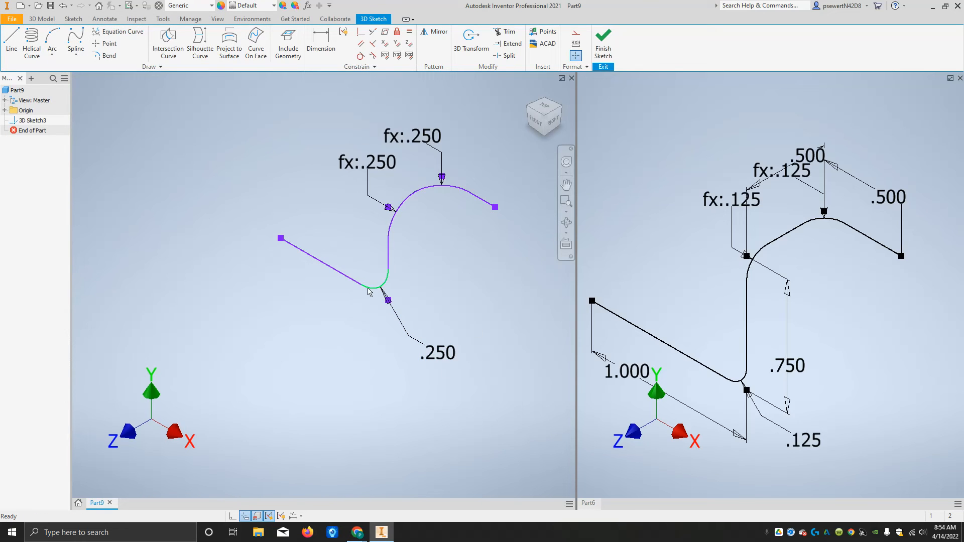
{"action": "double_click", "coordinate": [387, 166]}
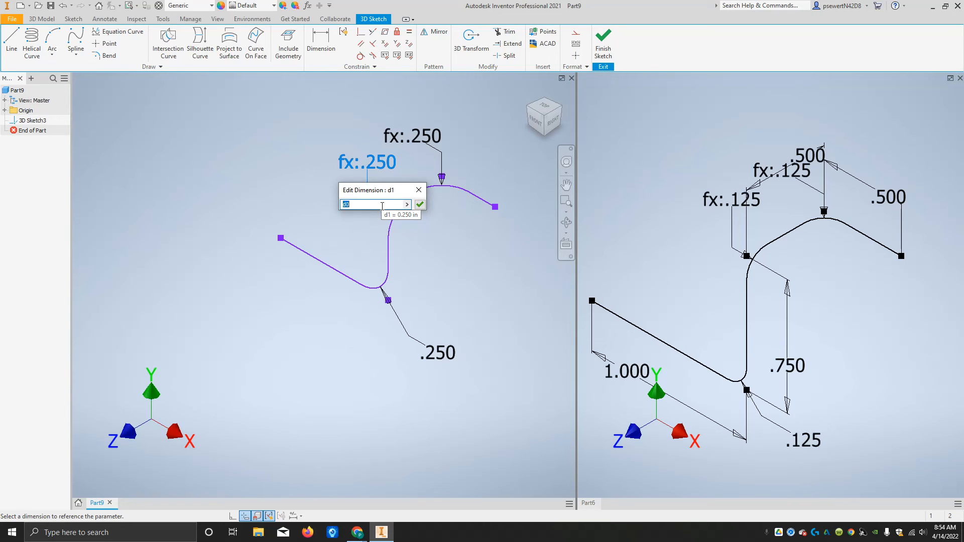
{"action": "left_click", "coordinate": [419, 190]}
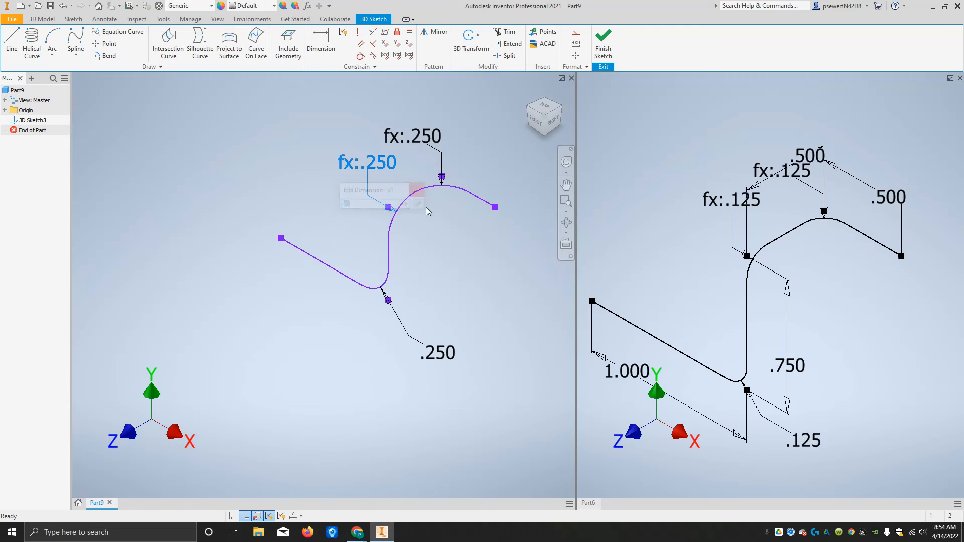
{"action": "double_click", "coordinate": [440, 358]}
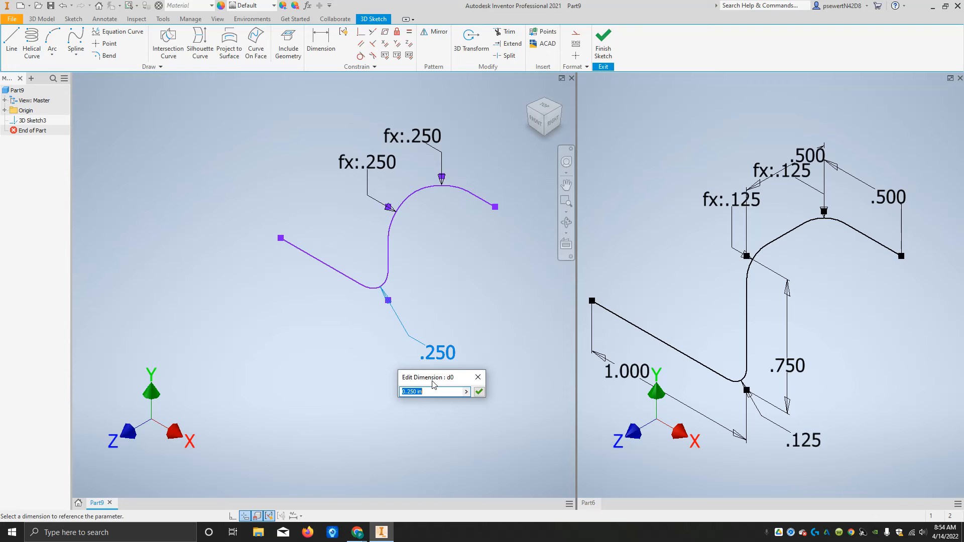
{"action": "type", "text": "."}
{"action": "left_click", "coordinate": [481, 380]}
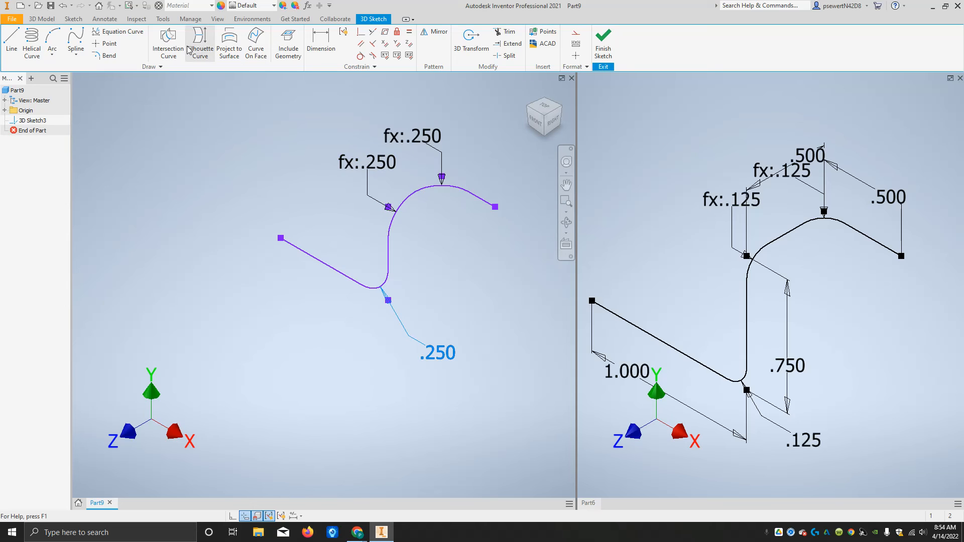
Undo all three 0.250 in bends so only the straight line segments remain.
{"action": "left_click", "coordinate": [63, 6]}
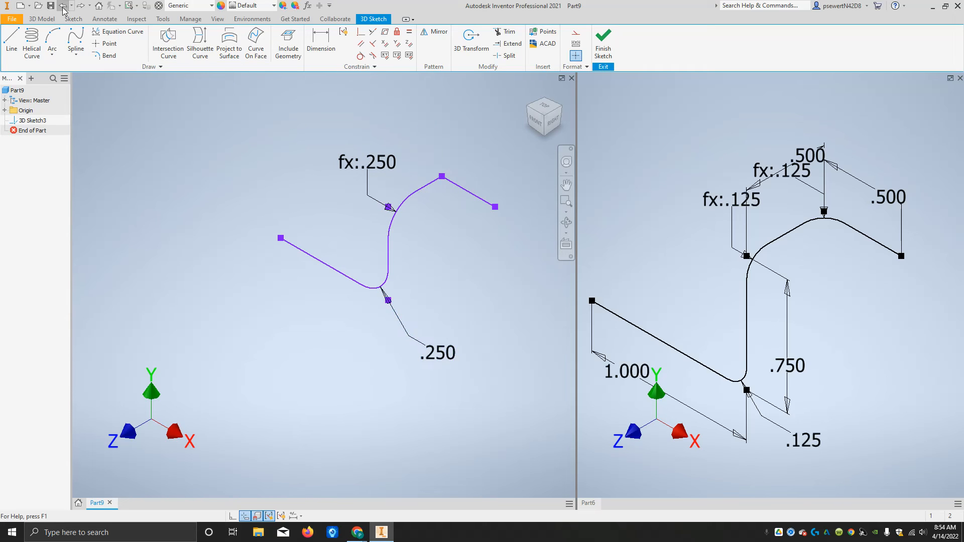
{"action": "left_click", "coordinate": [62, 5]}
{"action": "left_click", "coordinate": [63, 6]}
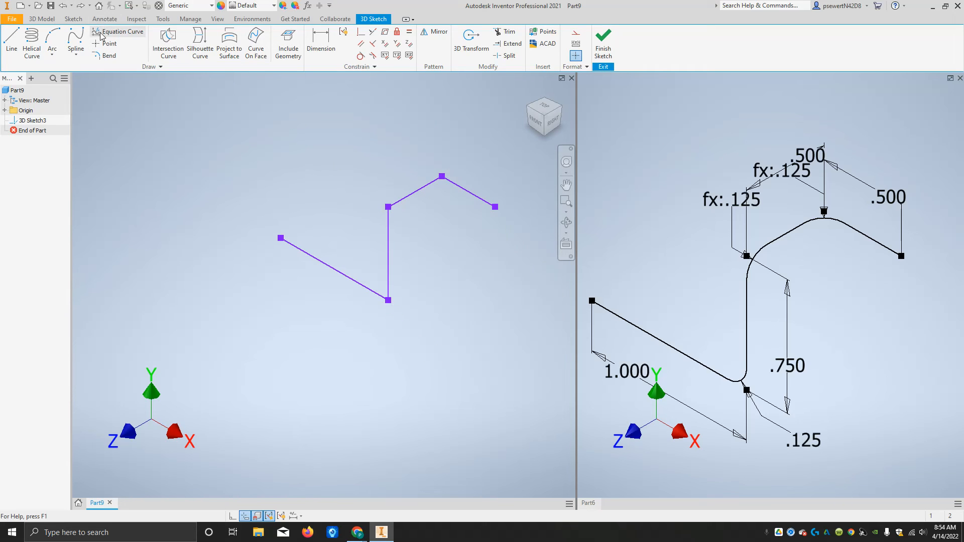
Add .125 in bends at all three corners of the path, starting with the lower corner, and close the Bend command.
{"action": "left_click", "coordinate": [105, 56]}
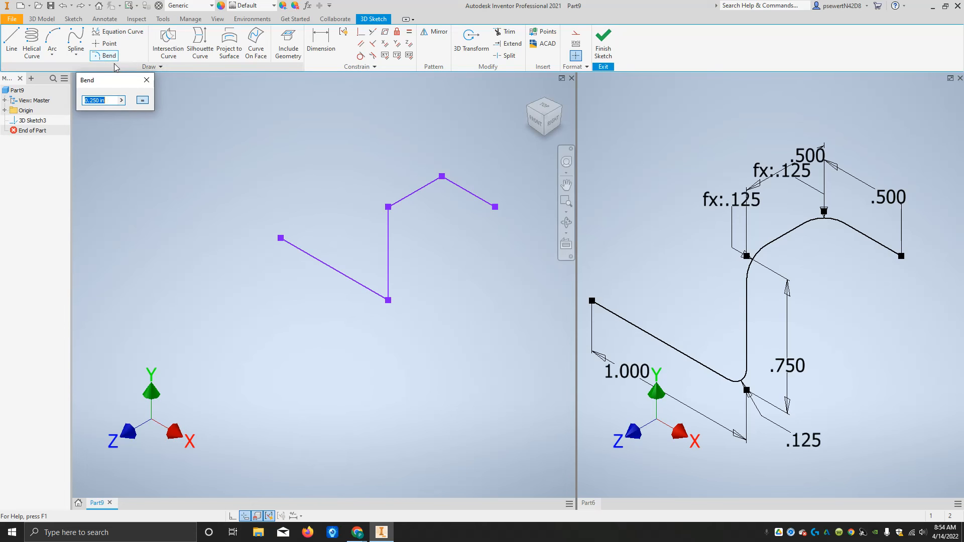
{"action": "type", "text": ".125"}
{"action": "left_click", "coordinate": [362, 285]}
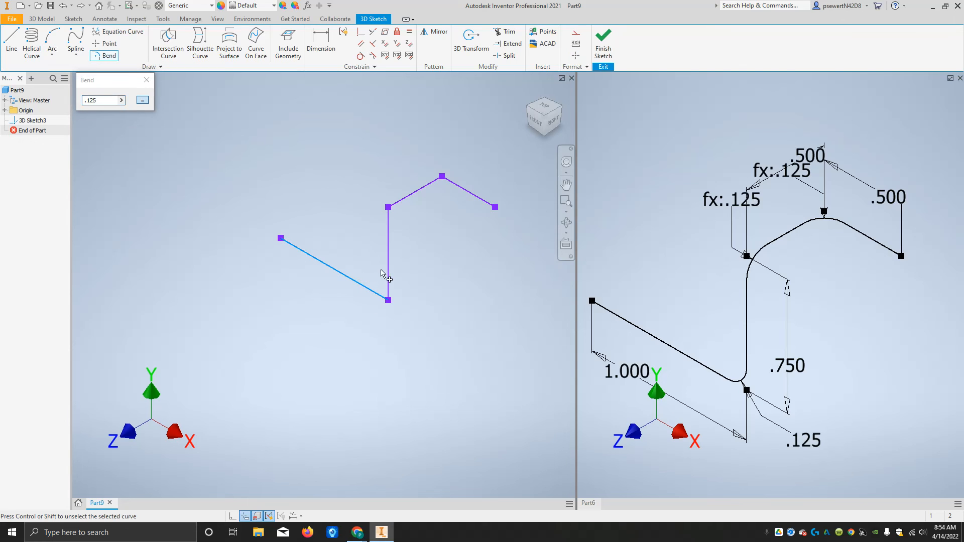
{"action": "left_click", "coordinate": [388, 281]}
{"action": "left_click", "coordinate": [389, 268]}
{"action": "left_click", "coordinate": [401, 198]}
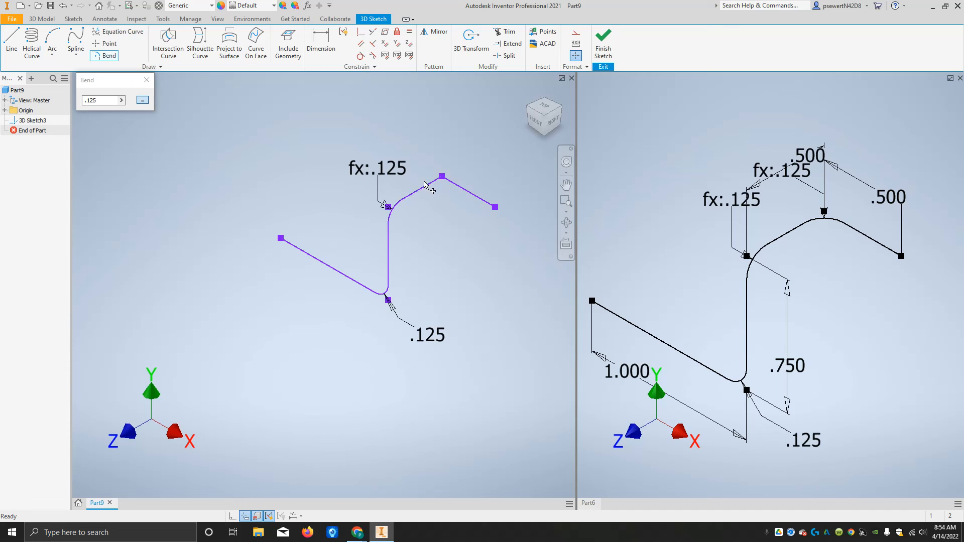
{"action": "left_click", "coordinate": [425, 184]}
{"action": "left_click", "coordinate": [451, 187]}
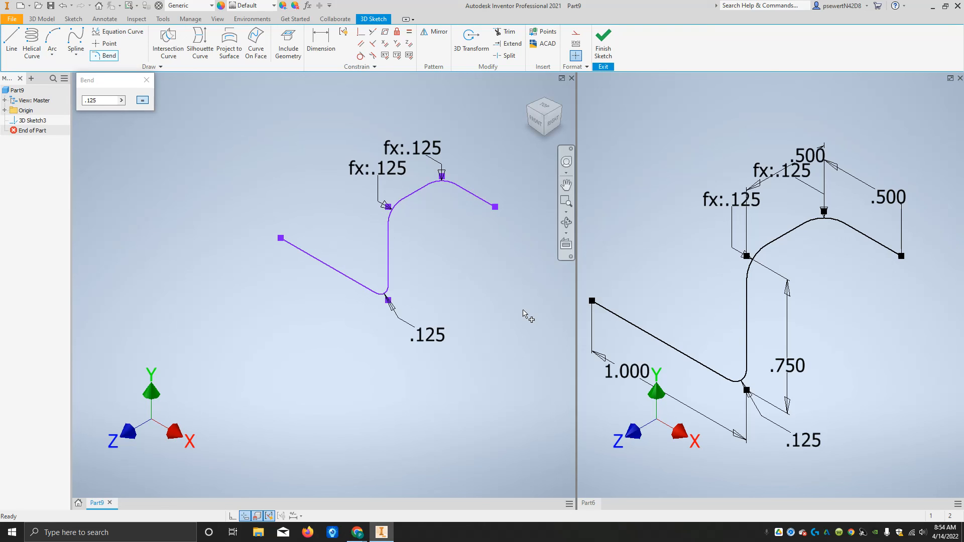
{"action": "left_click", "coordinate": [146, 80]}
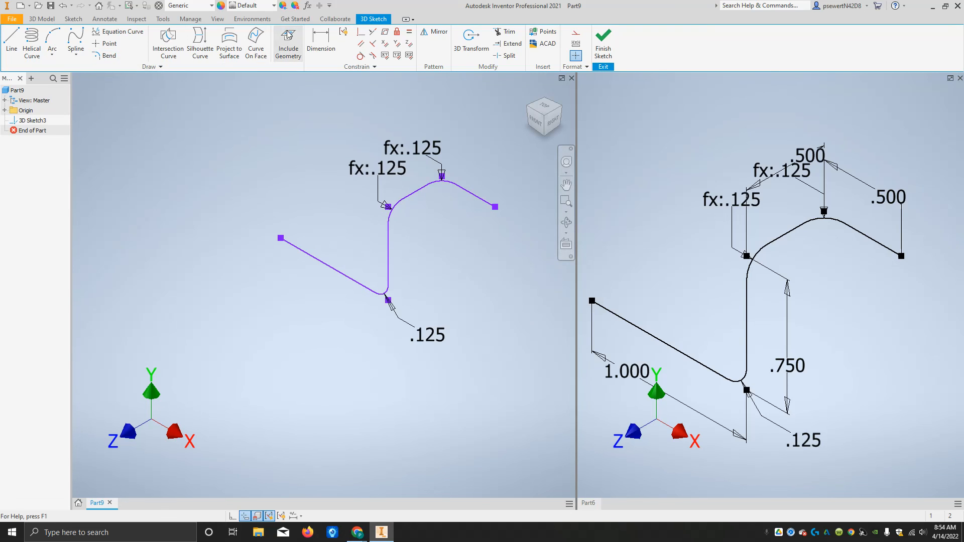
Dimension the length of the first segment leading to the lower corner, placing the dimension below the path.
{"action": "left_click", "coordinate": [331, 44]}
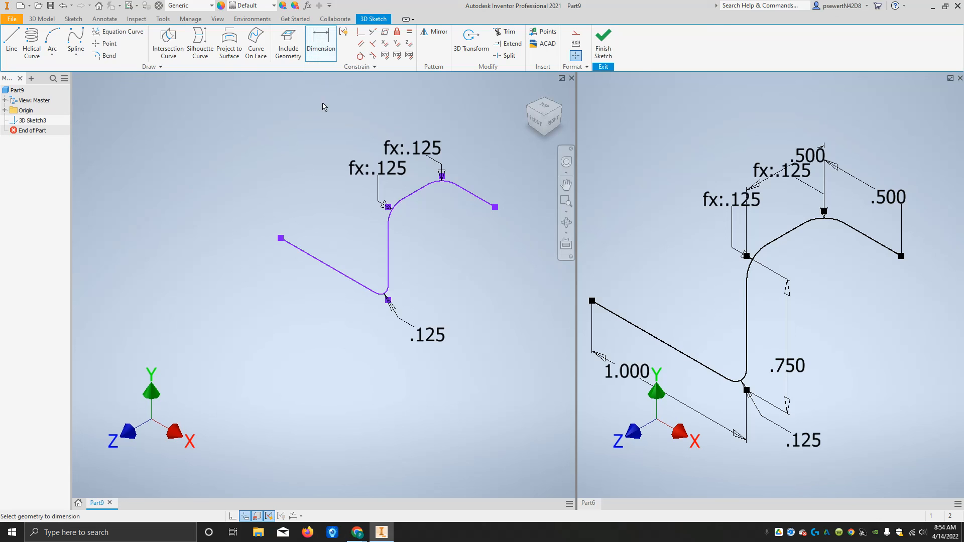
{"action": "left_click", "coordinate": [333, 269]}
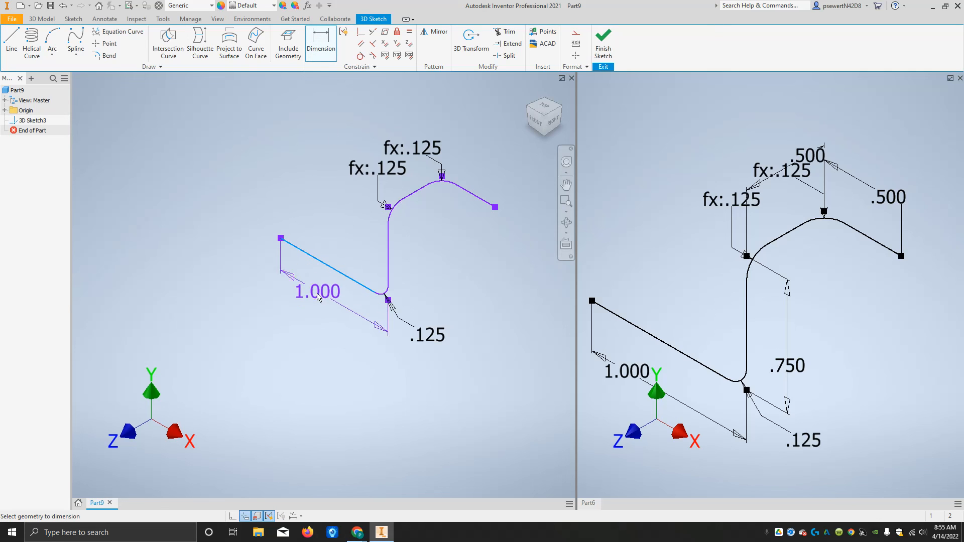
{"action": "left_click", "coordinate": [333, 369]}
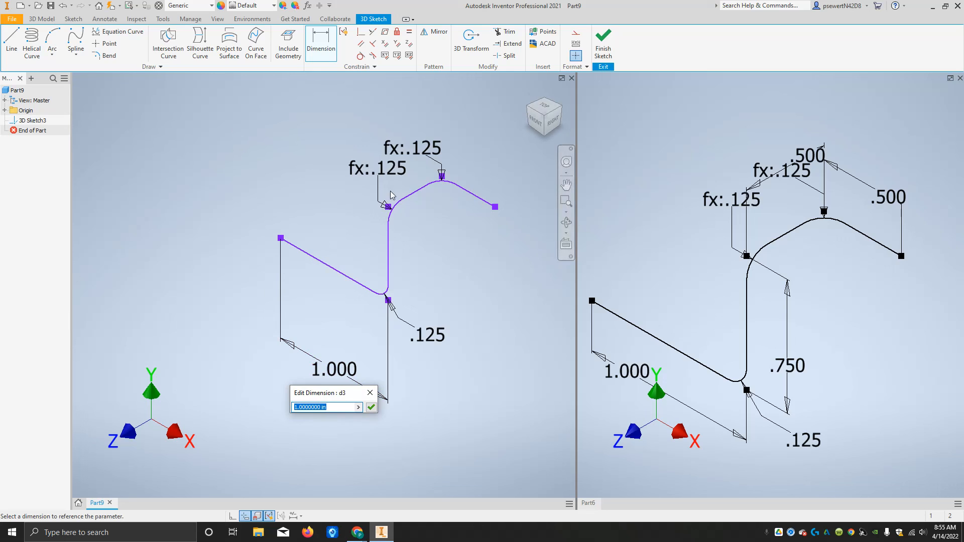
{"action": "left_click", "coordinate": [416, 191]}
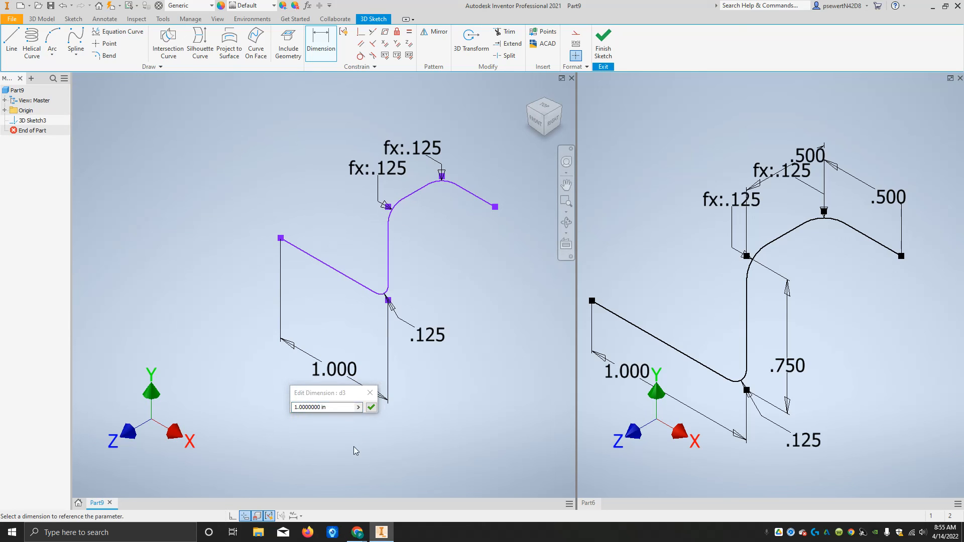
{"action": "left_click", "coordinate": [375, 407]}
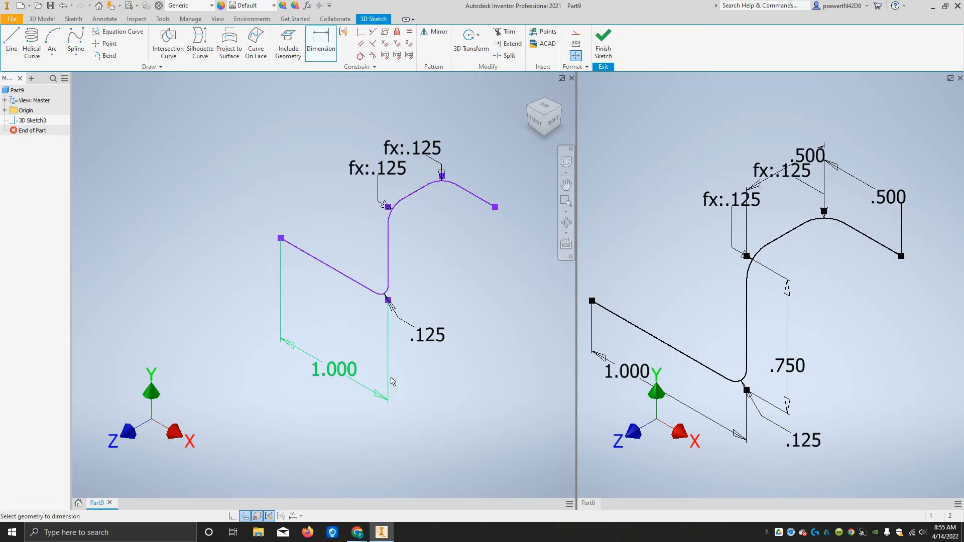
Dimension the lengths of the two upper segments beyond the vertical line and finish the 3D sketch.
{"action": "left_click", "coordinate": [415, 191]}
{"action": "left_click", "coordinate": [421, 236]}
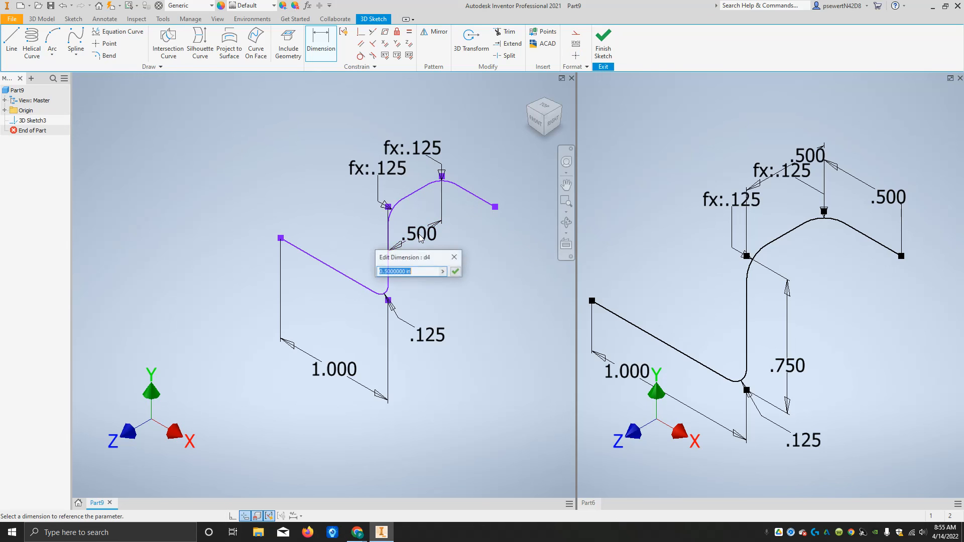
{"action": "left_click", "coordinate": [457, 271]}
{"action": "left_click", "coordinate": [481, 200]}
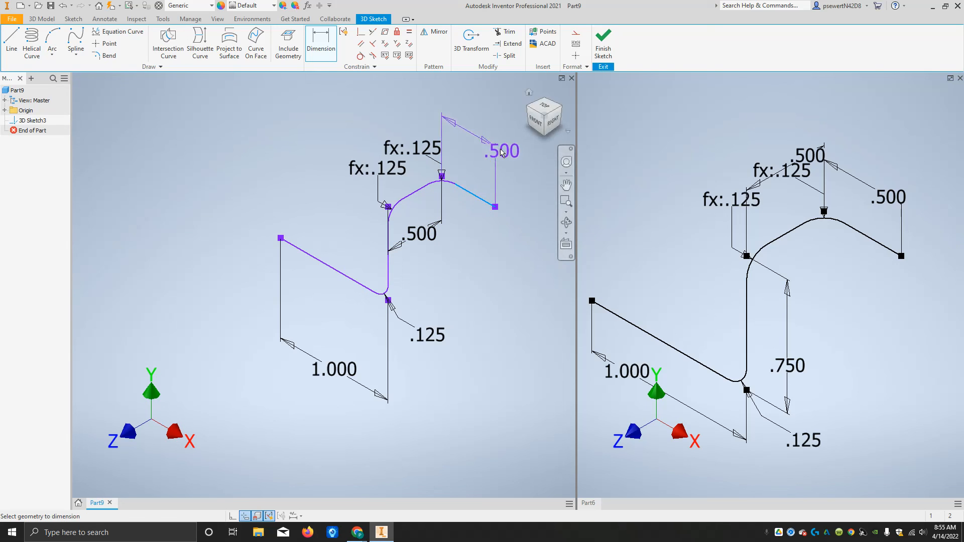
{"action": "left_click", "coordinate": [474, 128]}
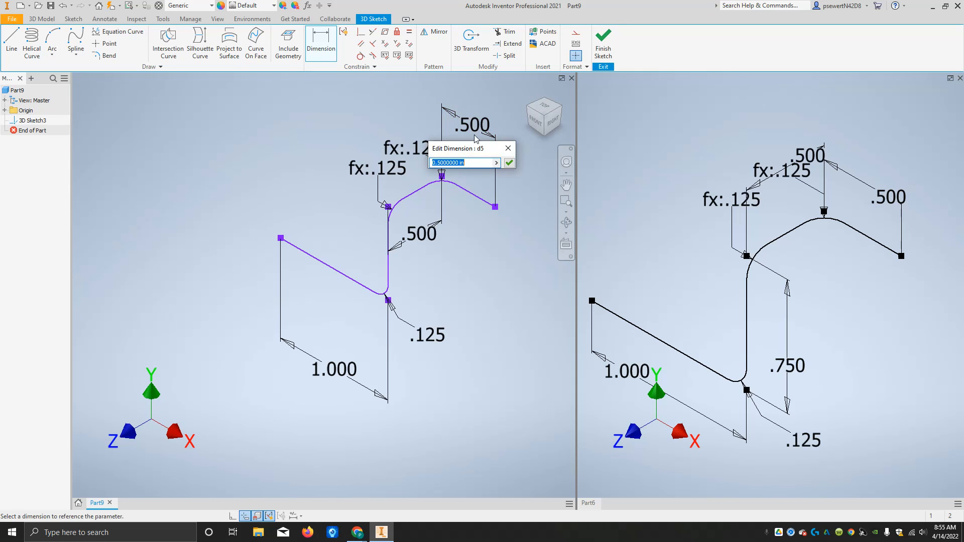
{"action": "left_click", "coordinate": [507, 159]}
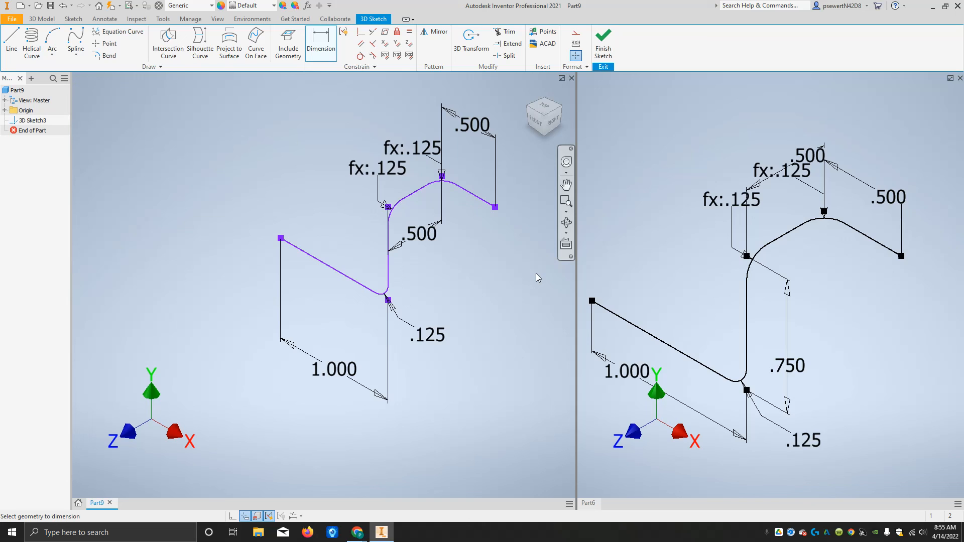
{"action": "left_click", "coordinate": [604, 47]}
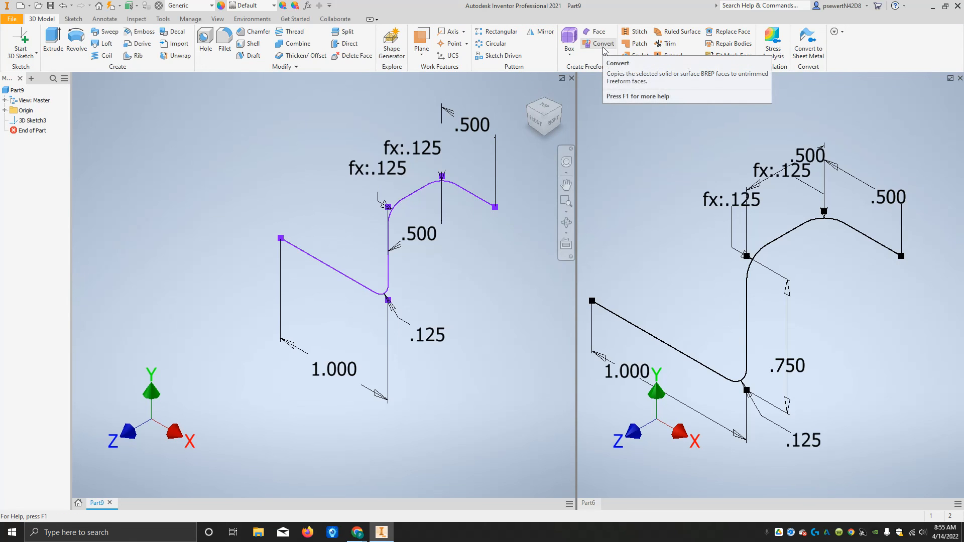